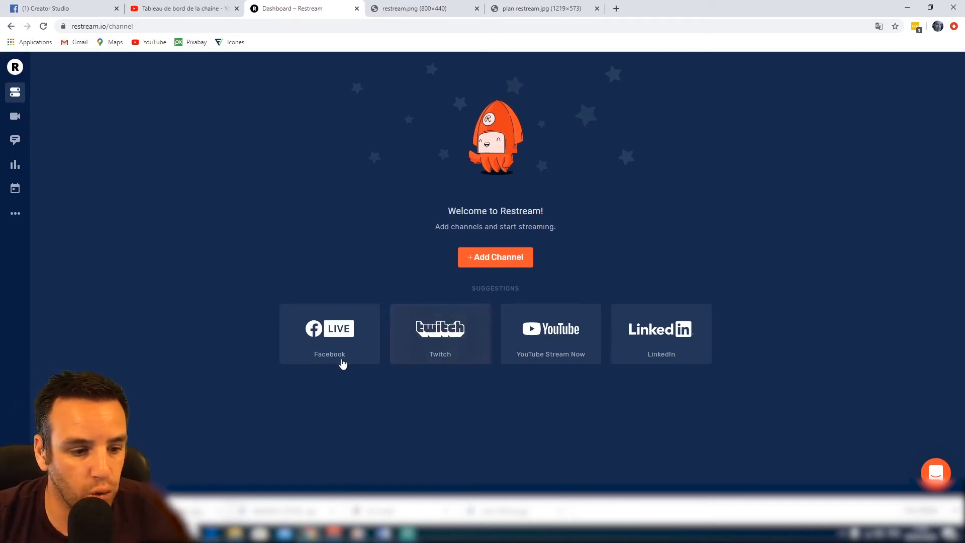
# - Add Facebook Live as a new channel and connect the Facebook account to it
pyautogui.click(335, 342)
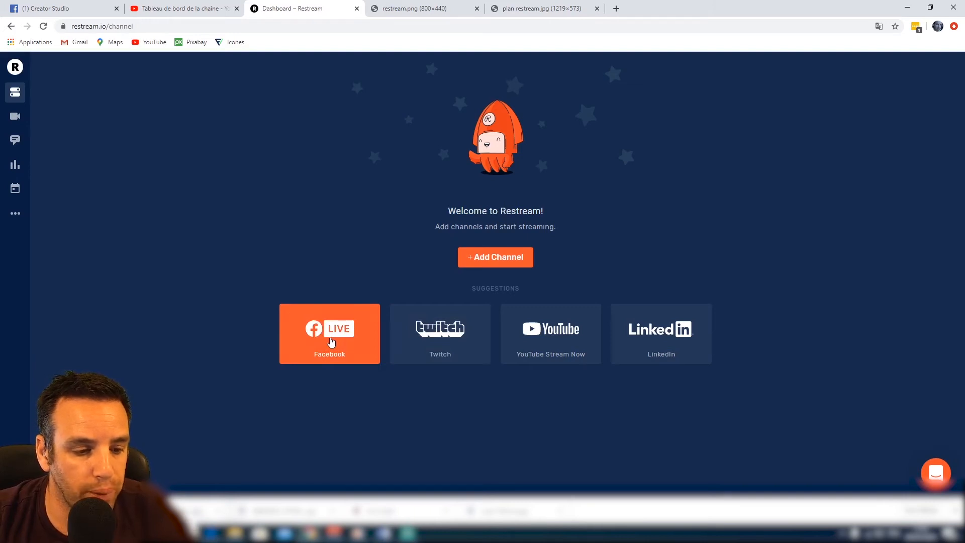
pyautogui.click(331, 342)
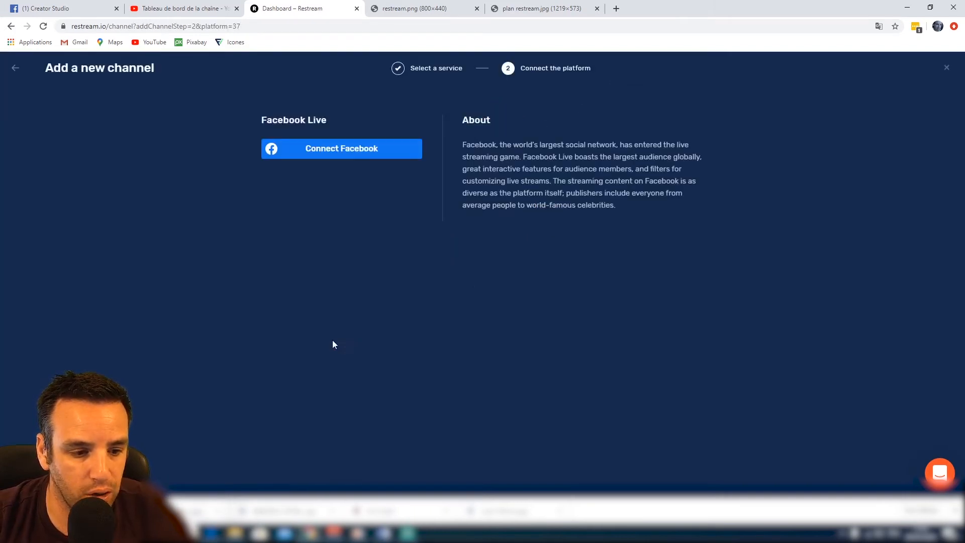
pyautogui.click(337, 149)
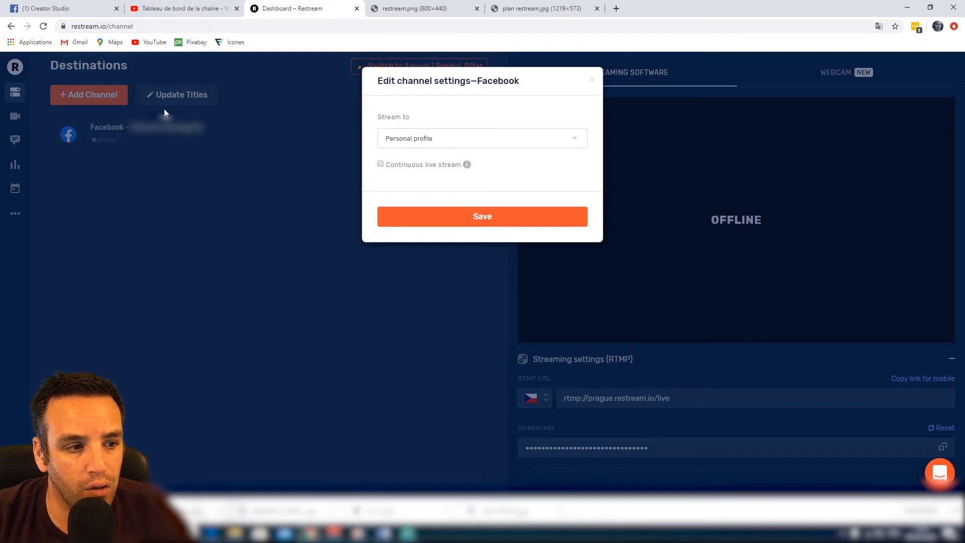
# - Set the Facebook channel to stream to the public page Test_en_cours, and switch that destination off
pyautogui.click(576, 146)
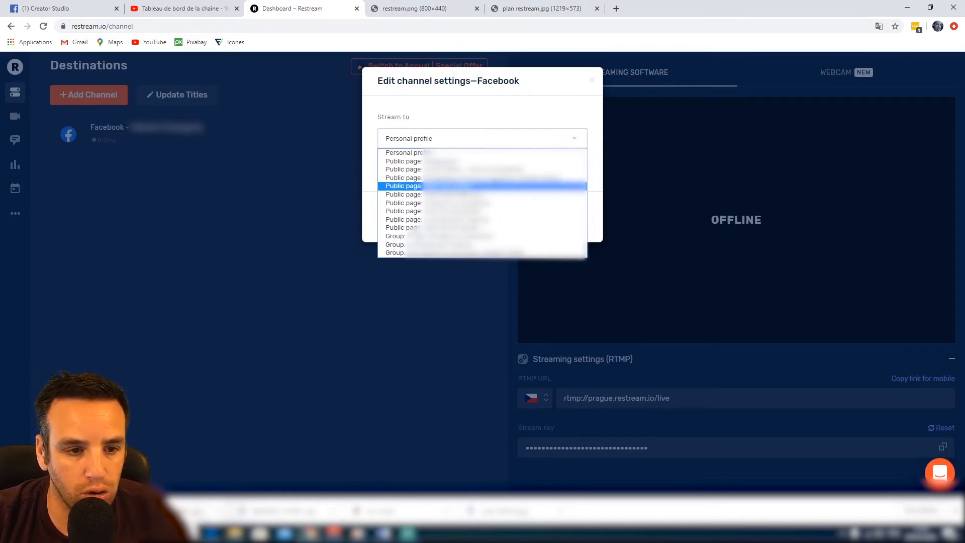
pyautogui.click(453, 185)
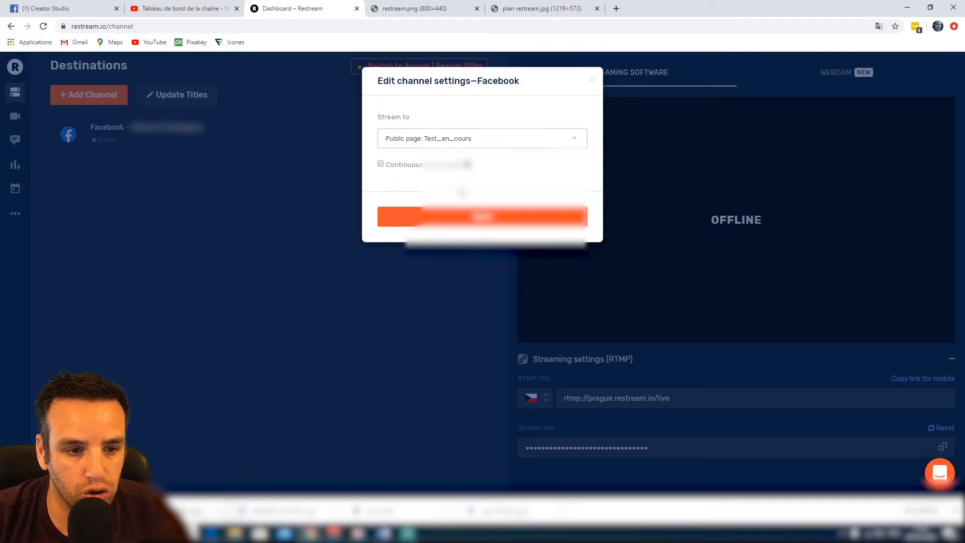
pyautogui.click(482, 222)
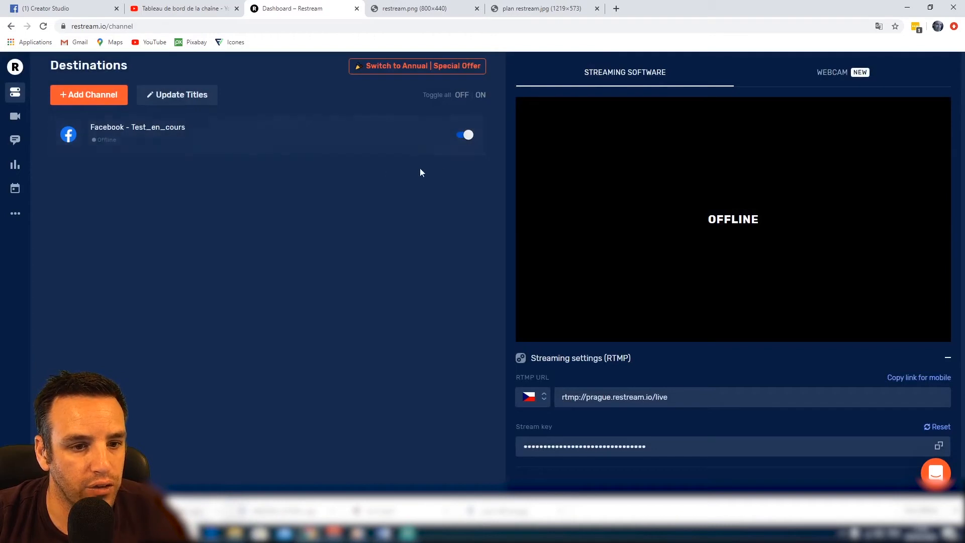
pyautogui.click(468, 137)
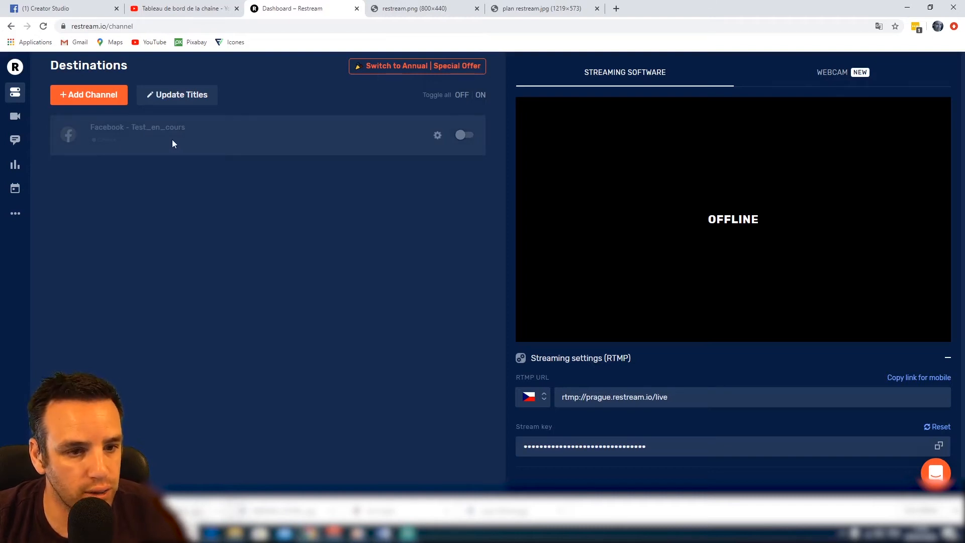
# - Add a YouTube Stream Now channel by authorising Restream on the Studio background Google brand account, and switch that destination off
pyautogui.click(73, 96)
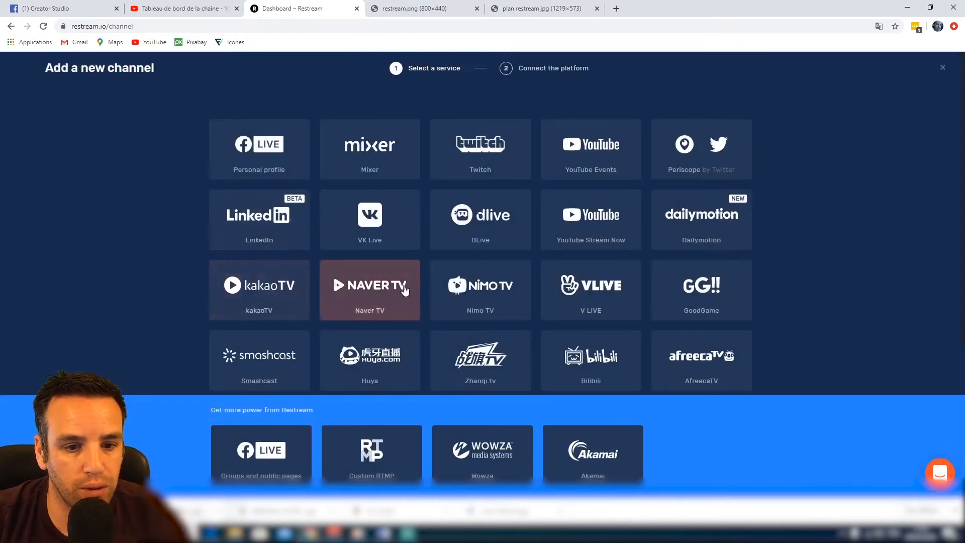
pyautogui.click(603, 232)
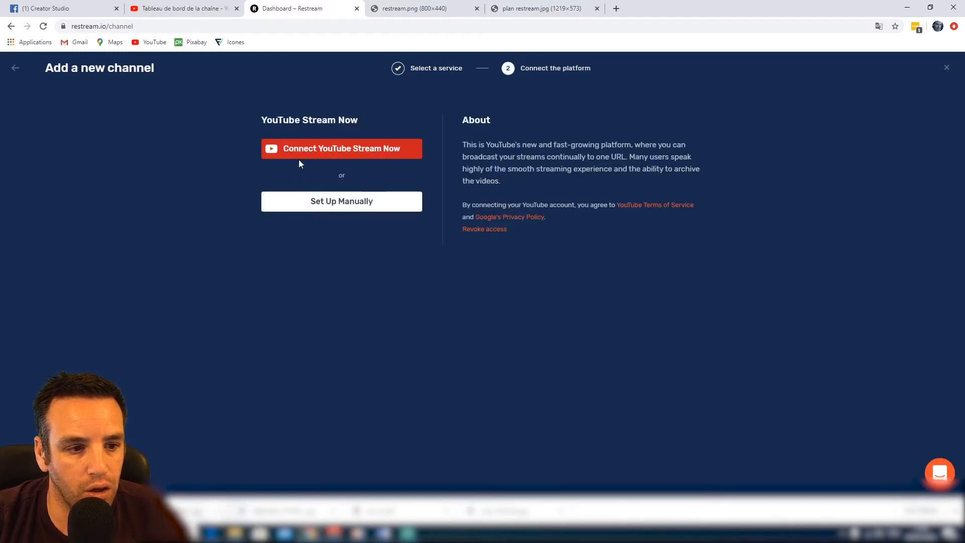
pyautogui.click(348, 156)
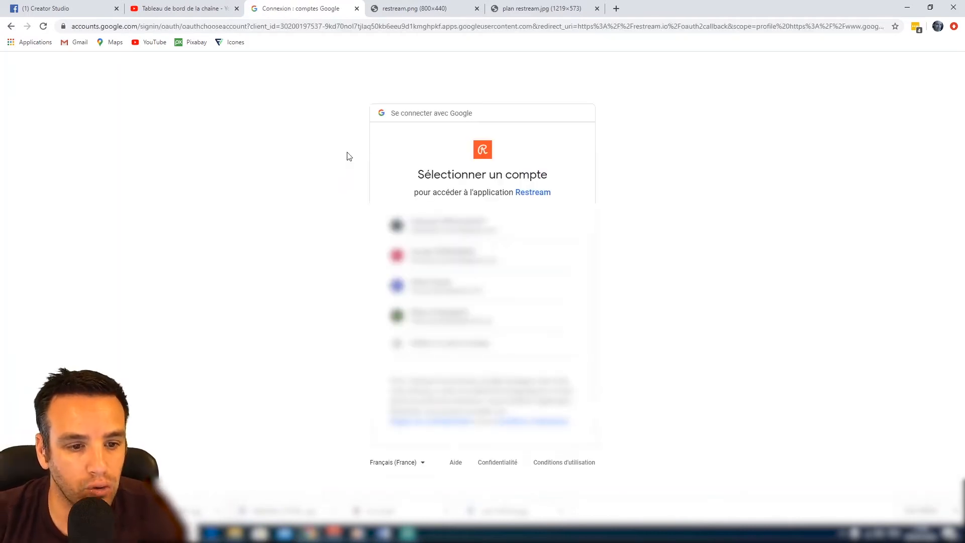
pyautogui.click(484, 226)
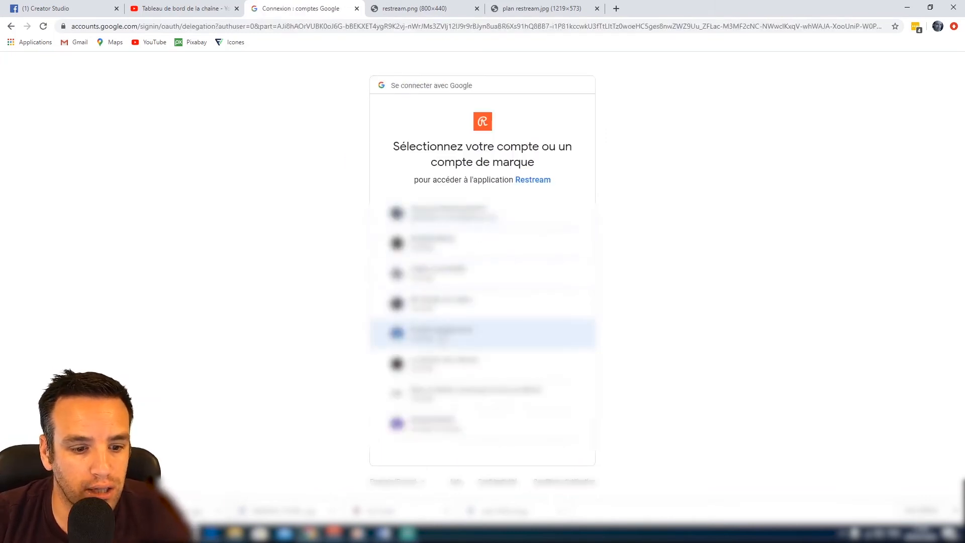
pyautogui.click(444, 339)
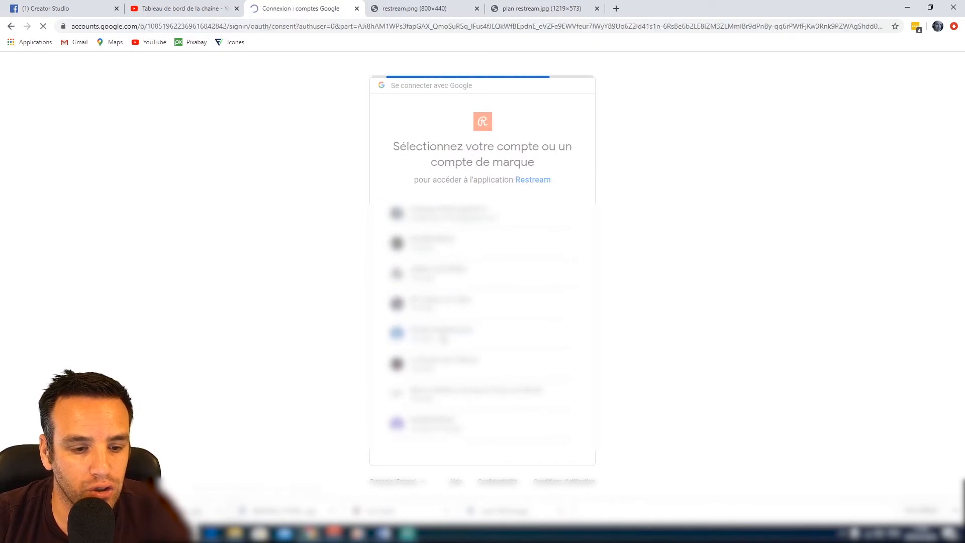
pyautogui.scroll(-3, 444, 339)
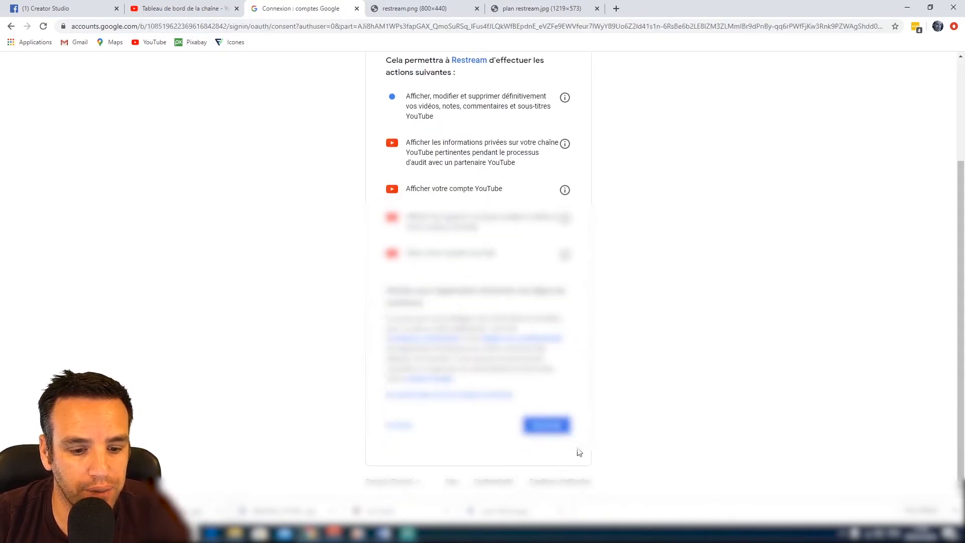
pyautogui.click(555, 428)
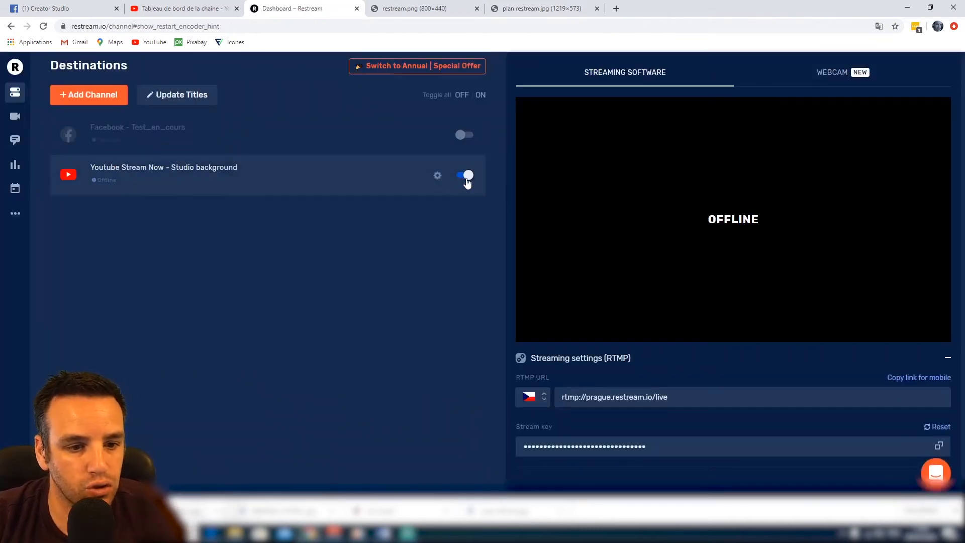
pyautogui.click(467, 179)
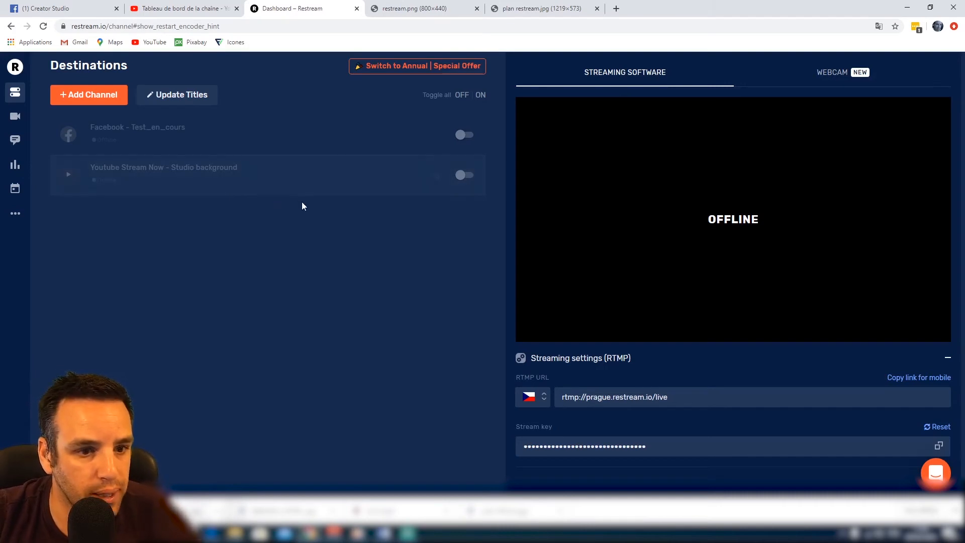
# - Start adding a Custom RTMP channel, and open a live broadcast setup for the Rodeoprod page from Facebook Creator Studio
pyautogui.click(111, 98)
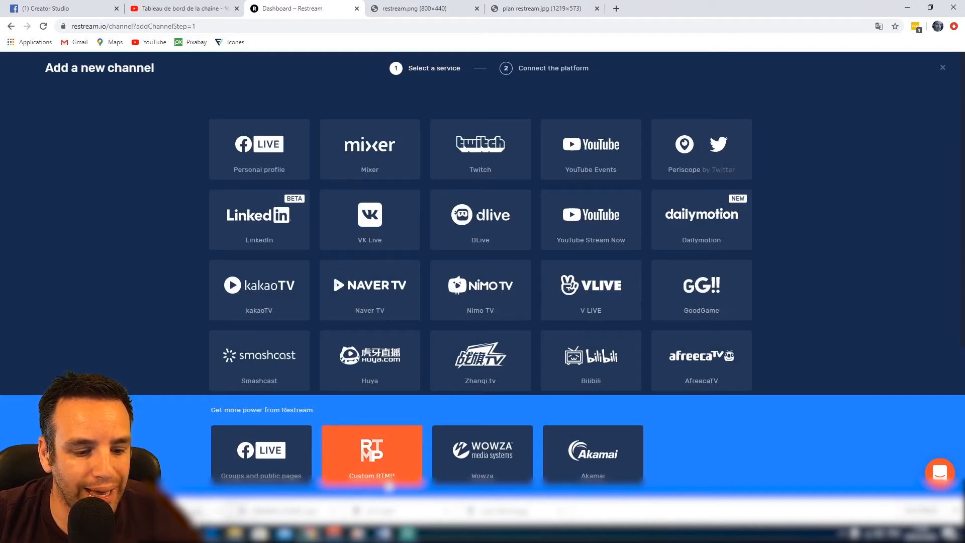
pyautogui.click(388, 470)
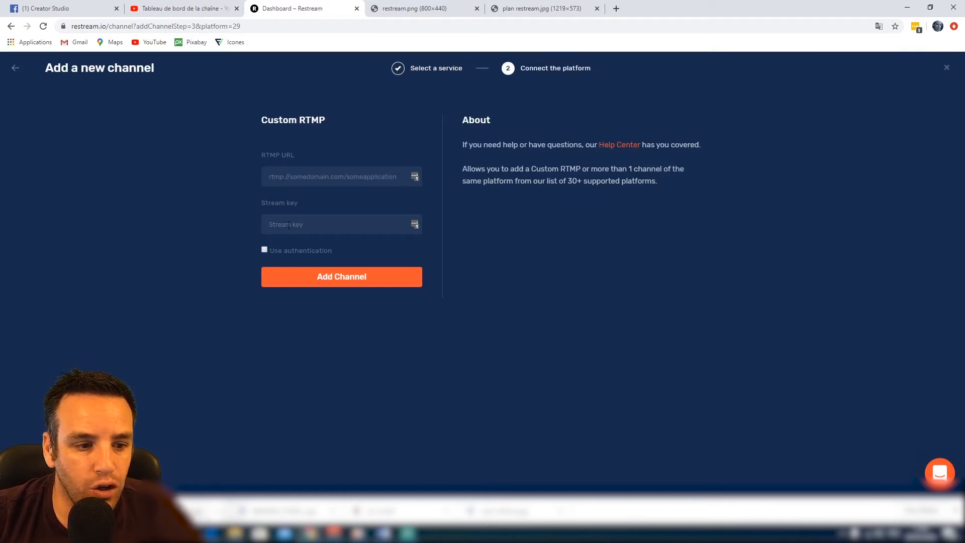
pyautogui.click(77, 7)
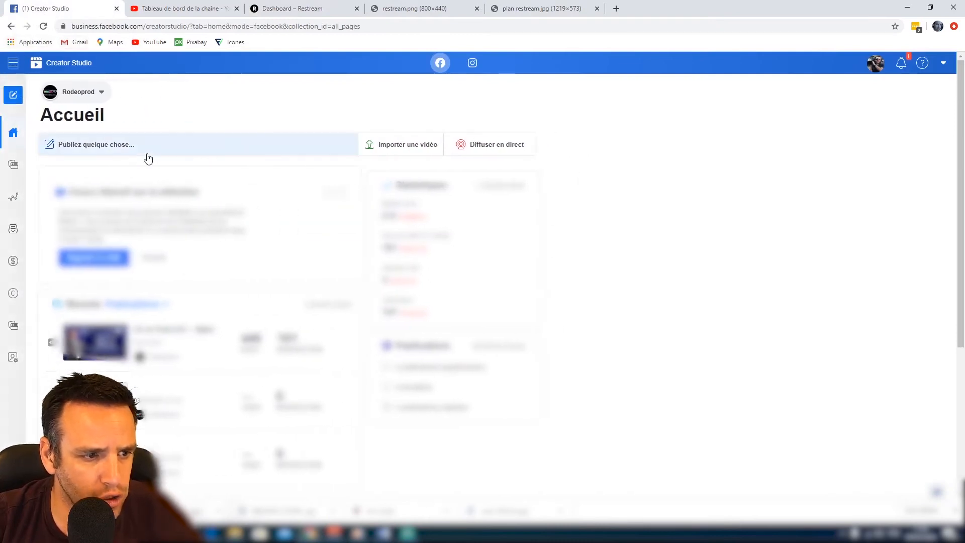
pyautogui.click(499, 148)
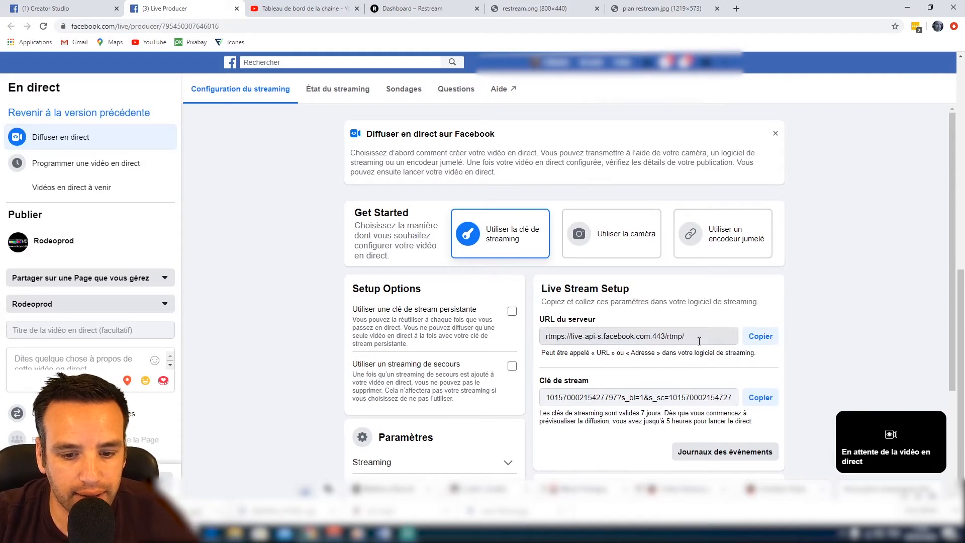
# - Copy the server URL from Facebook Live Producer into the RTMP URL of Restream's Custom RTMP channel
pyautogui.click(616, 336)
pyautogui.hotkey('ctrl', 'c')
pyautogui.click(760, 335)
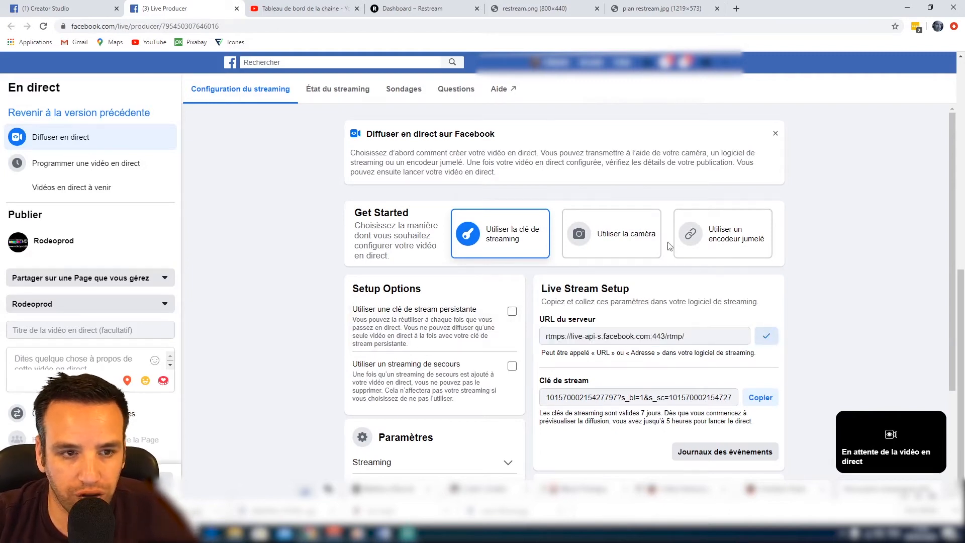
pyautogui.click(399, 9)
pyautogui.click(309, 171)
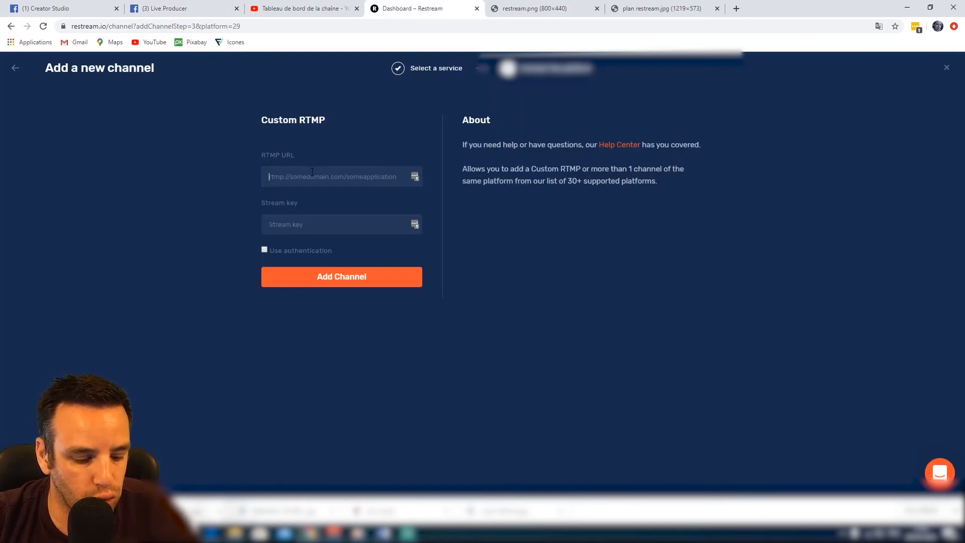
pyautogui.hotkey('ctrl', 'v')
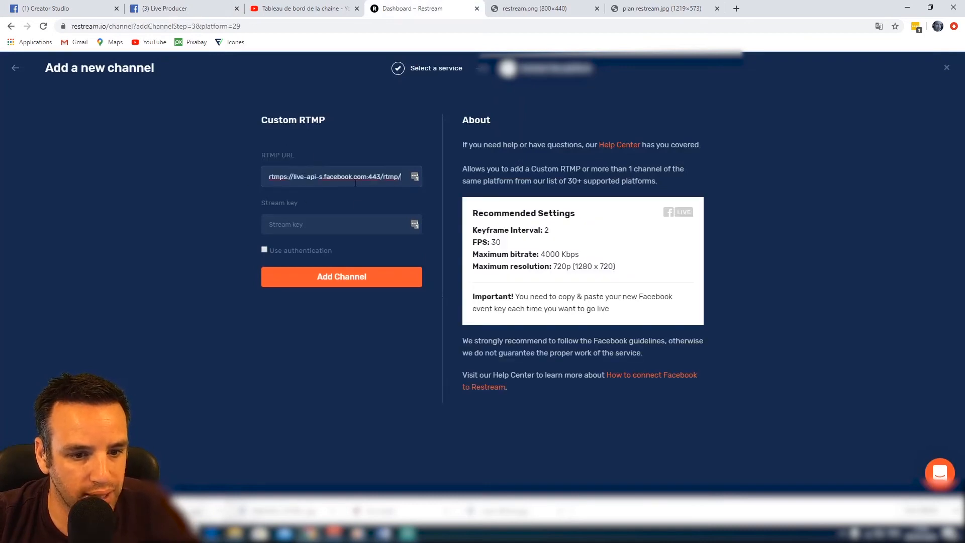
# - Copy Facebook's stream key into the Stream key field, add the Custom RTMP channel in Restream, and switch it off
pyautogui.click(182, 10)
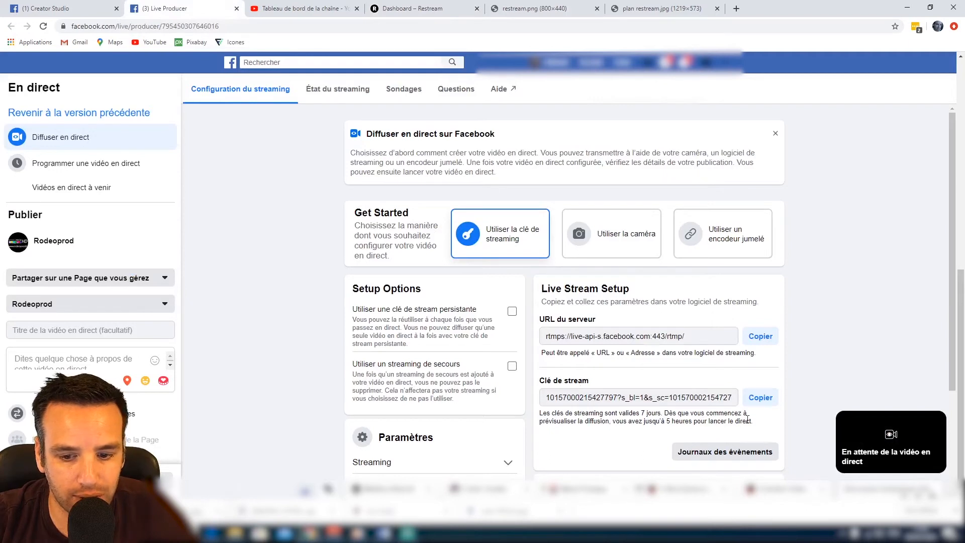
pyautogui.click(761, 397)
pyautogui.click(402, 9)
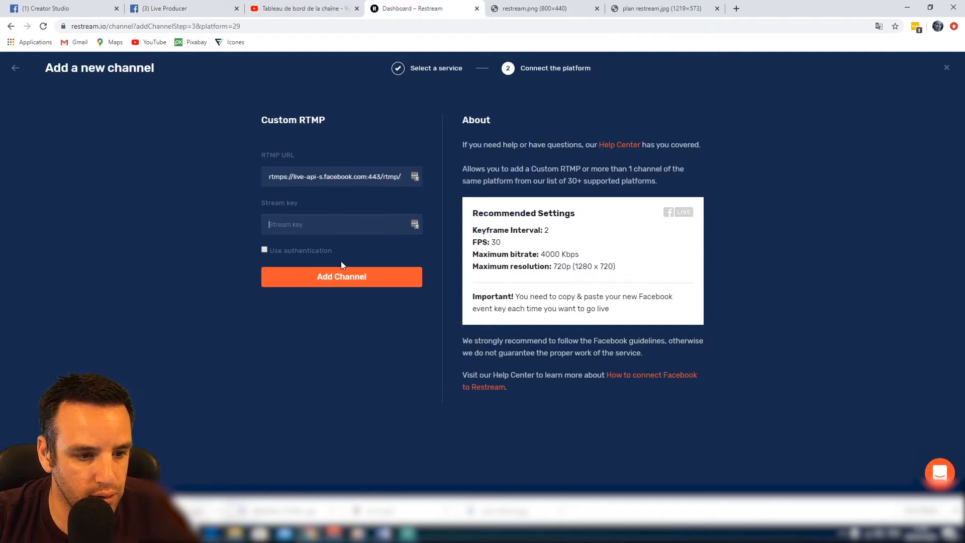
pyautogui.hotkey('ctrl', 'v')
pyautogui.click(343, 276)
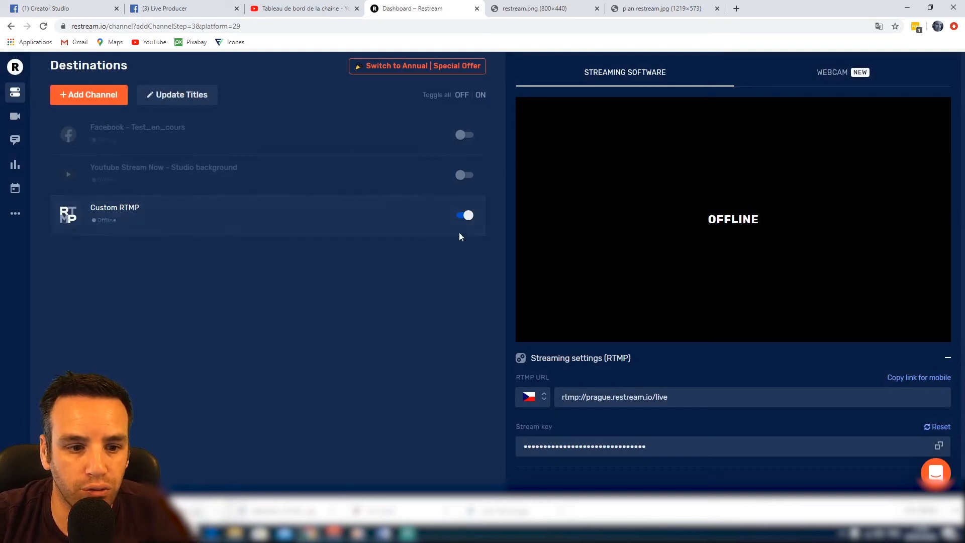
pyautogui.click(464, 215)
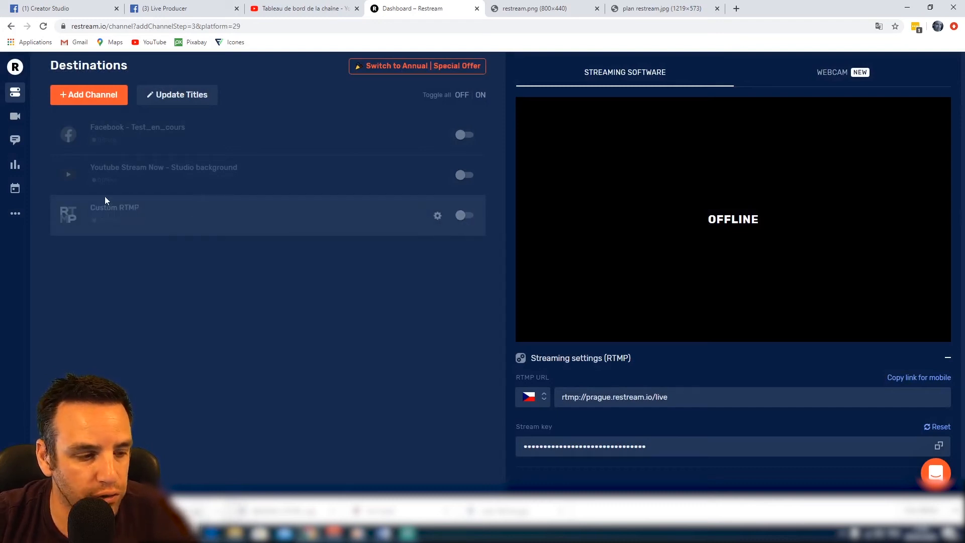
# - Set the Custom RTMP channel's display name to "Page facebook assoc" and save it
pyautogui.click(437, 216)
pyautogui.click(416, 241)
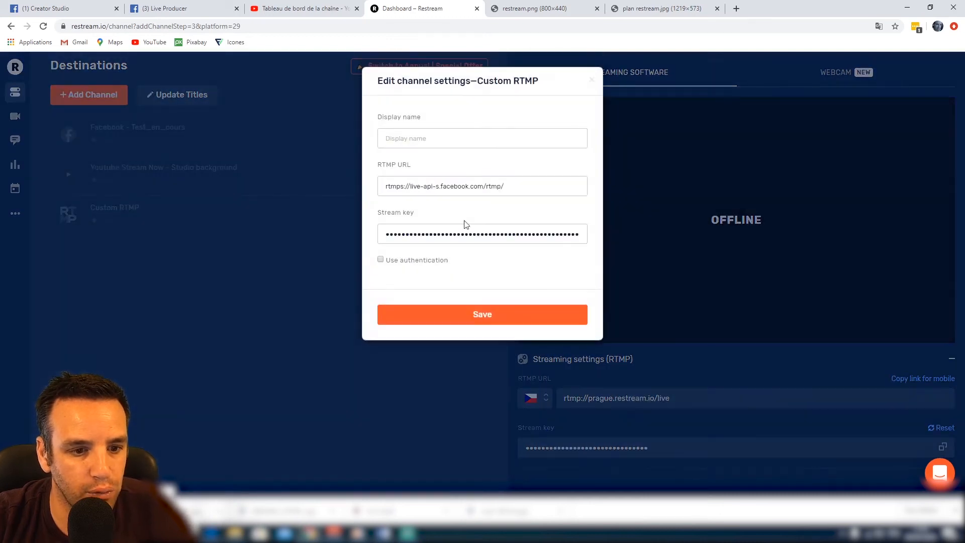
pyautogui.click(438, 137)
pyautogui.write('Page')
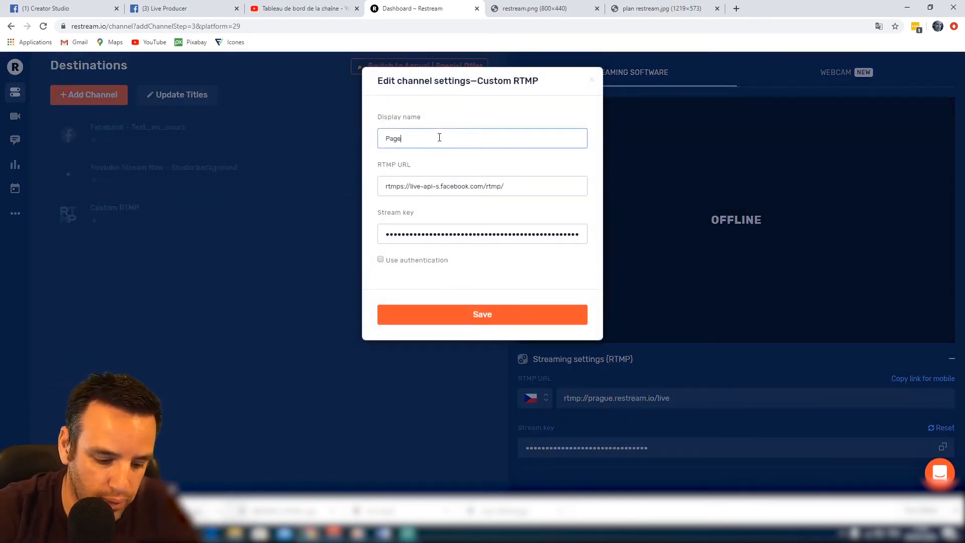
pyautogui.write(' facebook assoc')
pyautogui.click(468, 314)
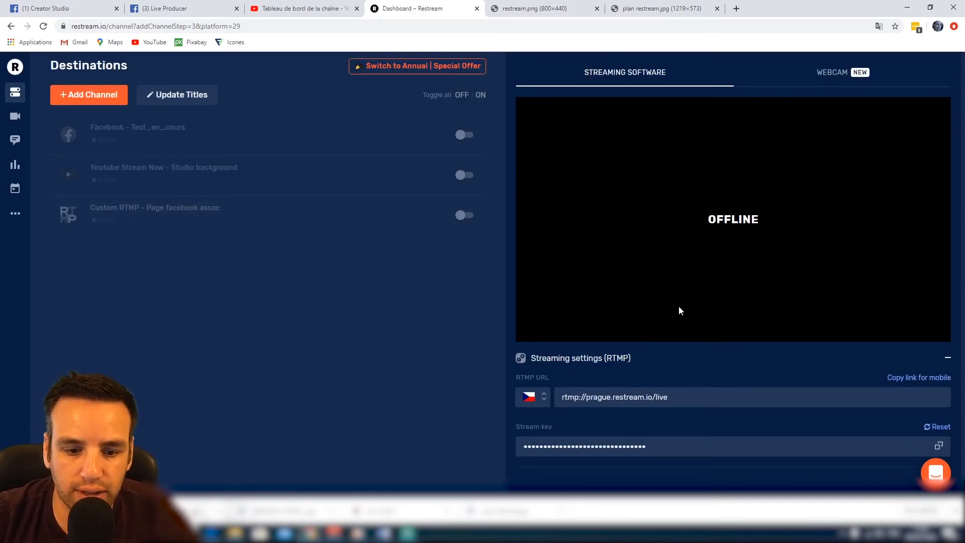
# - Examine the server locations offered for the RTMP URL in the streaming settings, leaving the selection as it is
pyautogui.click(544, 401)
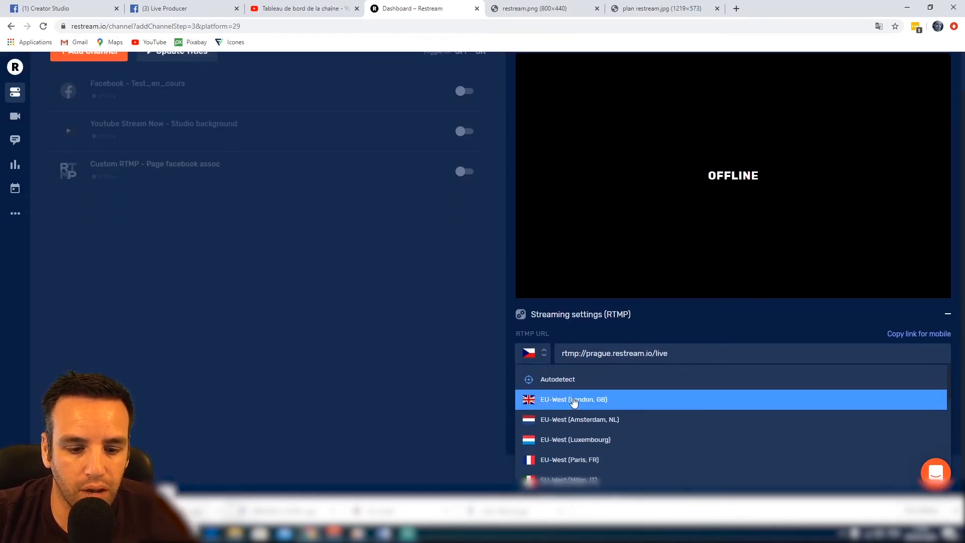
pyautogui.scroll(-3, 591, 405)
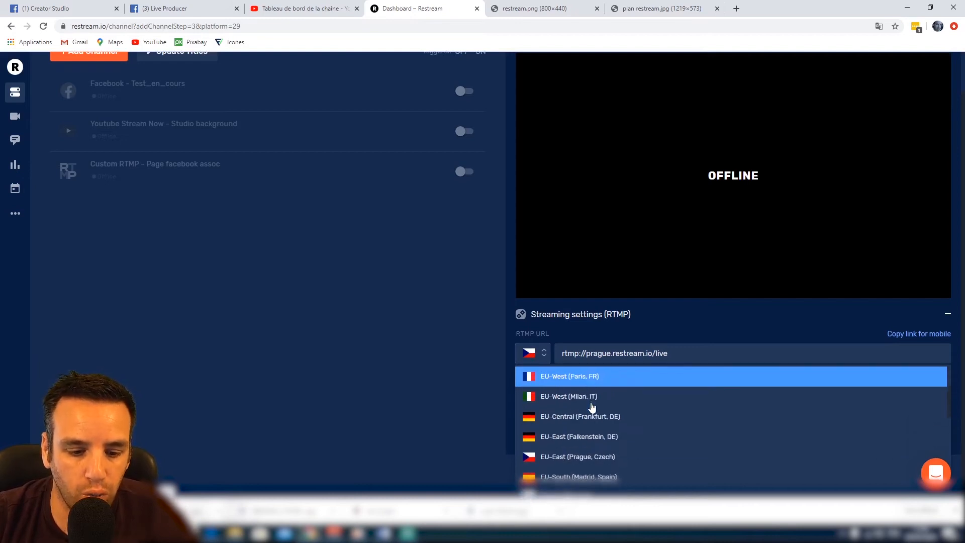
pyautogui.click(453, 391)
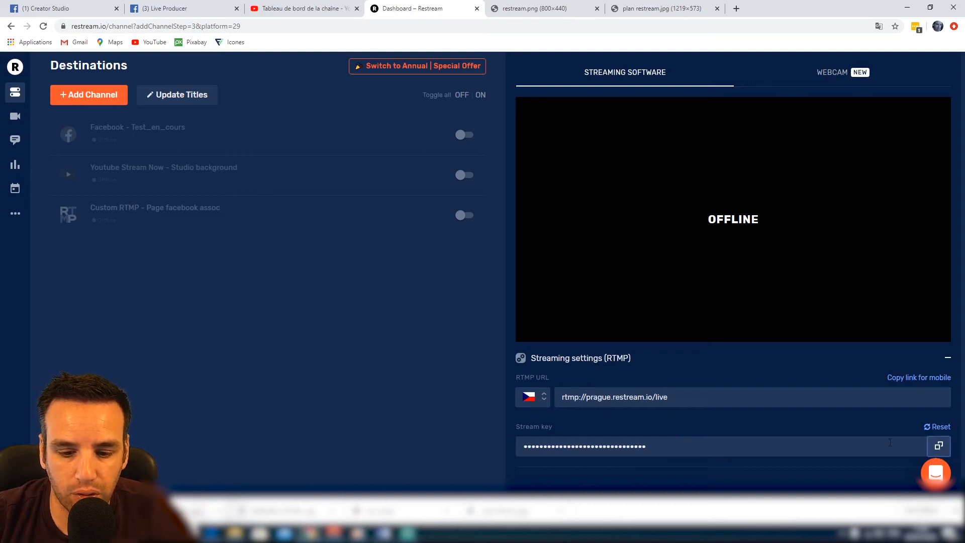
# - Copy Restream's stream key to the clipboard, and open OBS in a maximized window
pyautogui.click(939, 446)
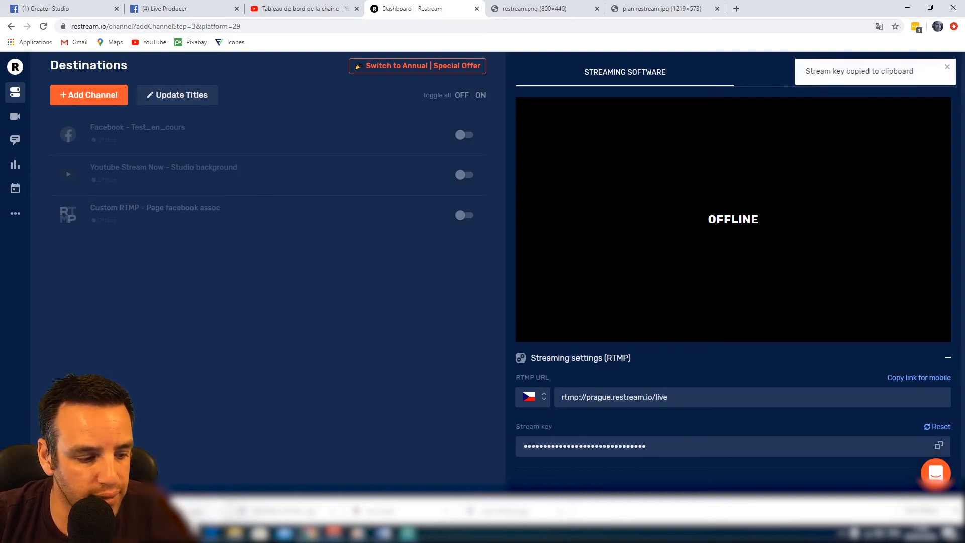
pyautogui.press('super')
pyautogui.write('obs')
pyautogui.press('Return')
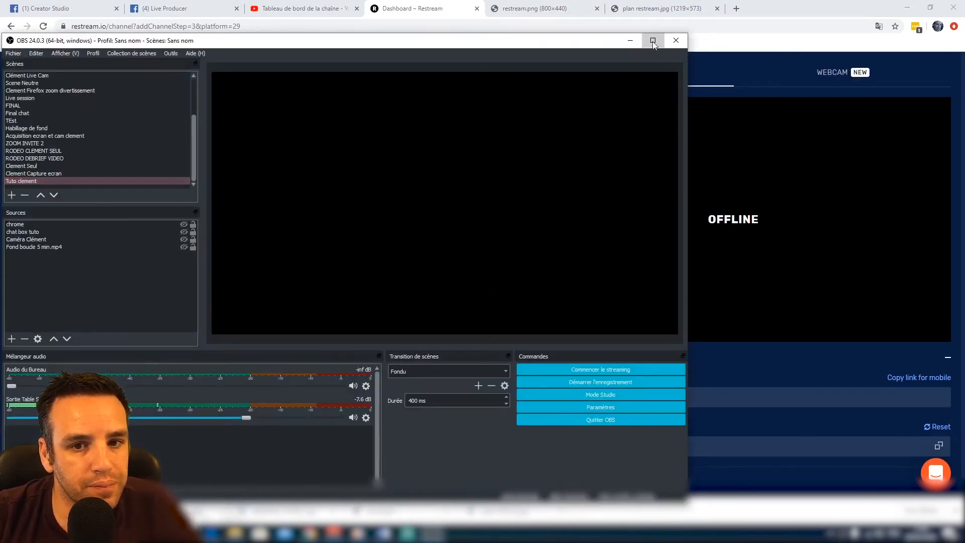
pyautogui.click(653, 40)
# - Select the scene "00 AVANT" at the start of the scene list
pyautogui.scroll(5, 23, 74)
pyautogui.click(22, 45)
pyautogui.click(22, 39)
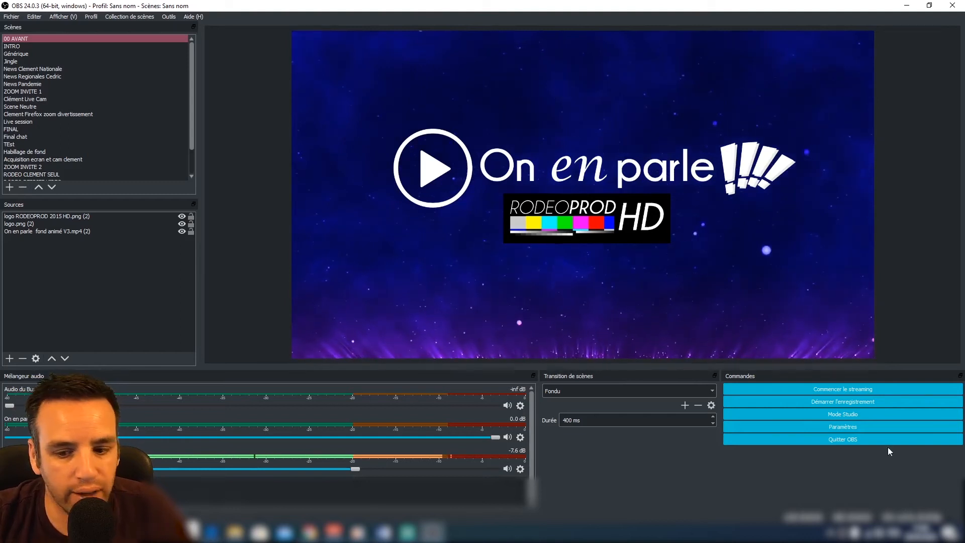
# - Choose Restream.io - RTMP as the streaming service in the OBS stream settings and confirm the settings
pyautogui.click(856, 427)
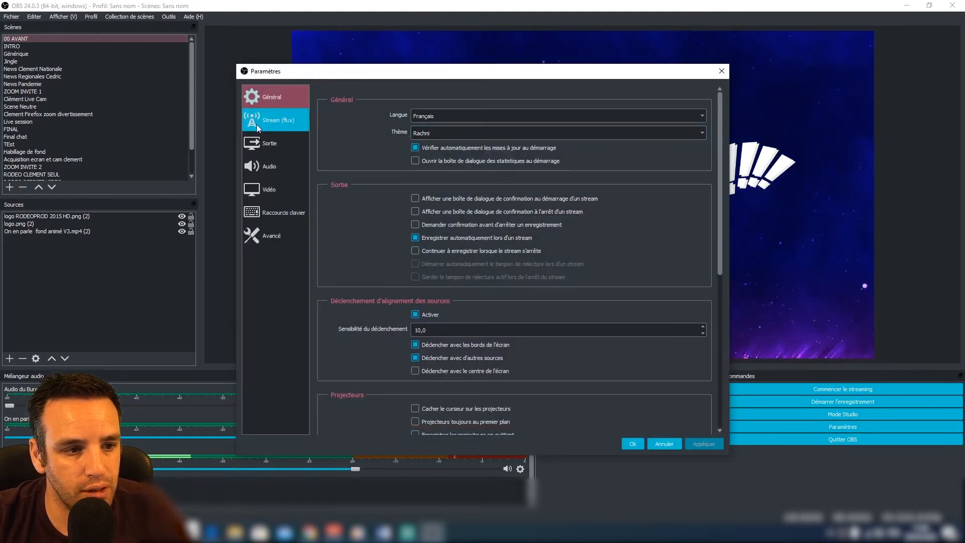
pyautogui.click(261, 120)
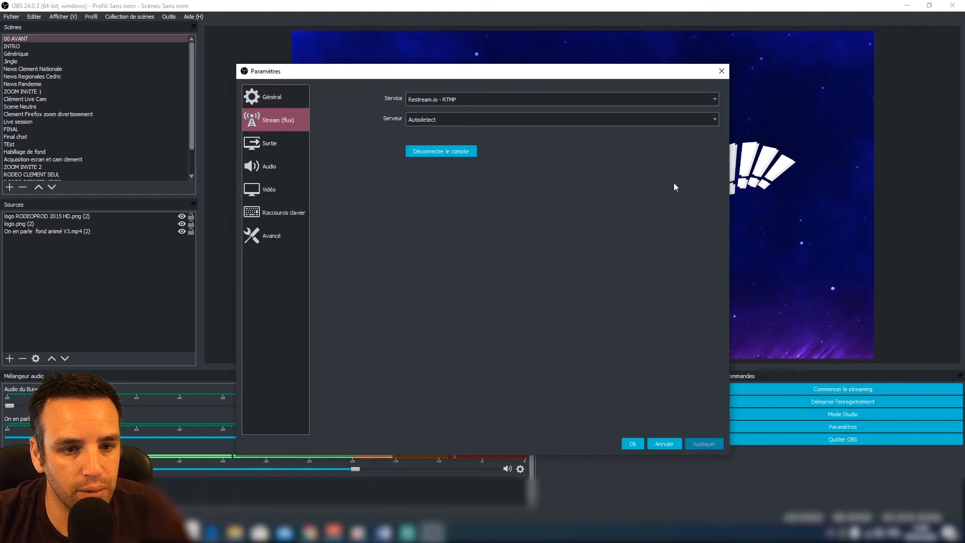
pyautogui.click(670, 102)
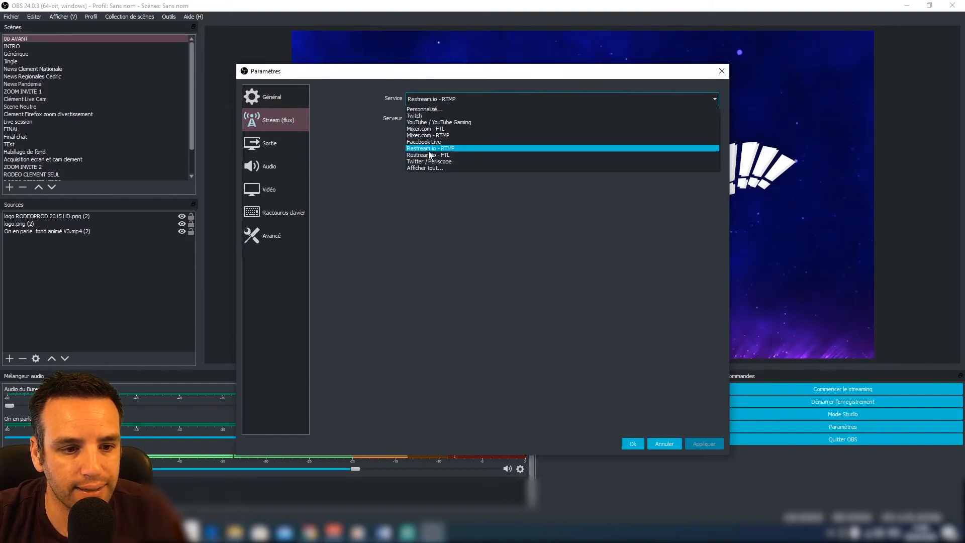
pyautogui.click(449, 149)
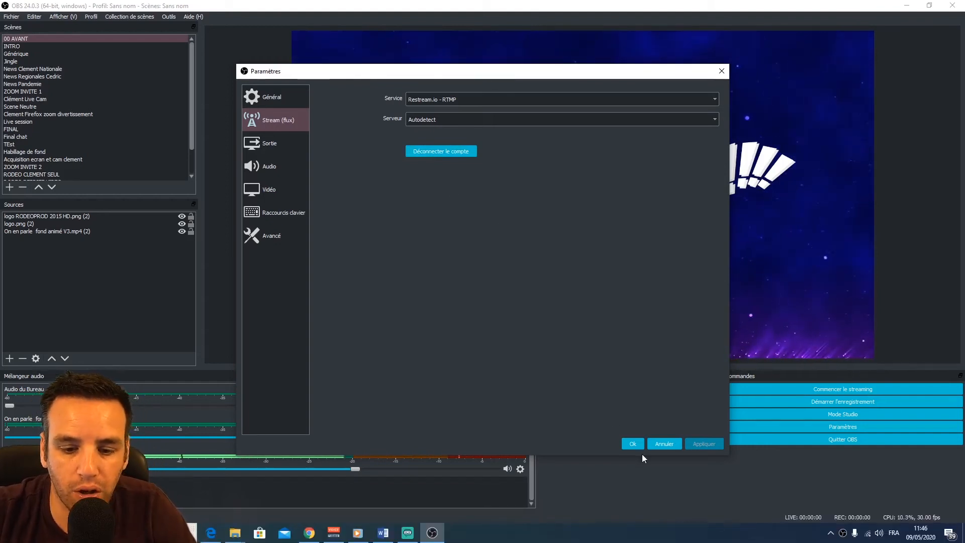
pyautogui.click(633, 445)
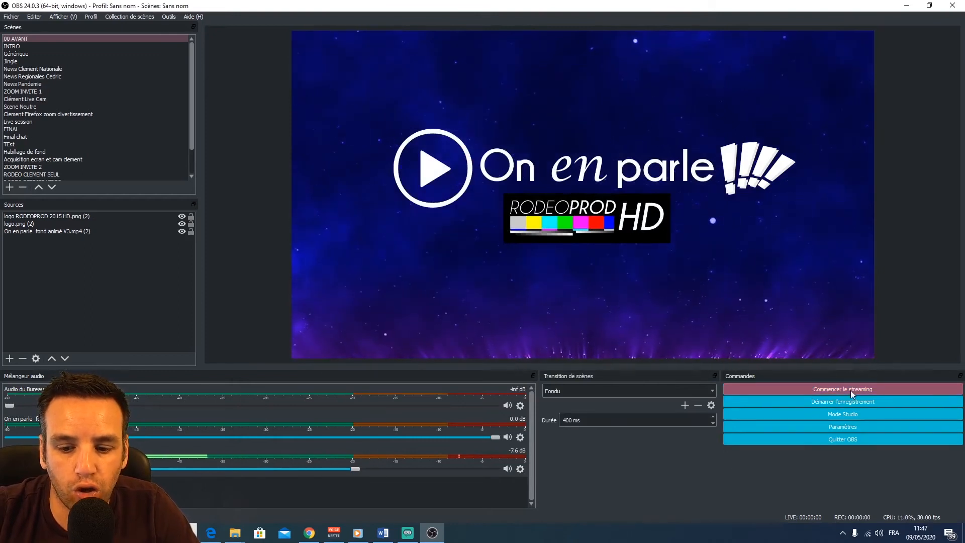
# - Start streaming from OBS and stop the recording that starts along with it
pyautogui.click(853, 390)
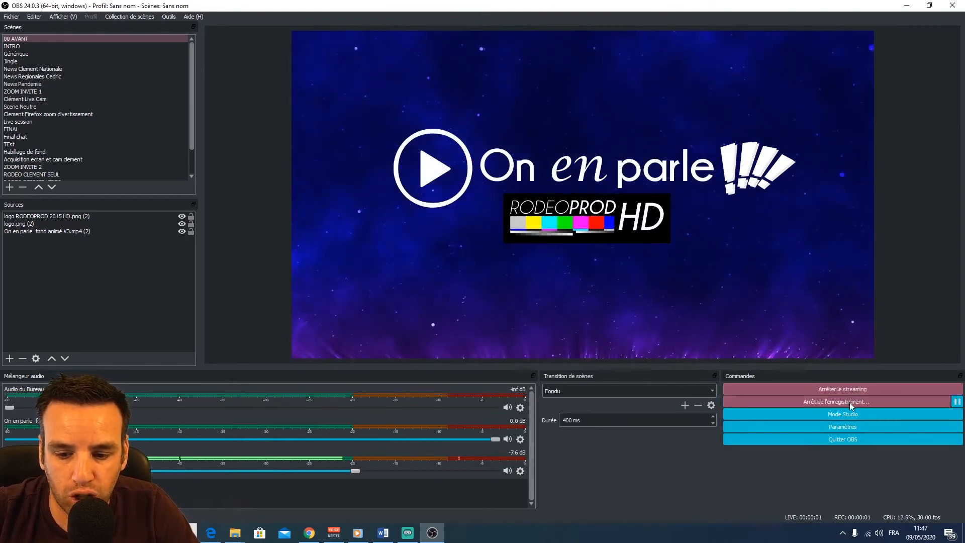
pyautogui.click(853, 402)
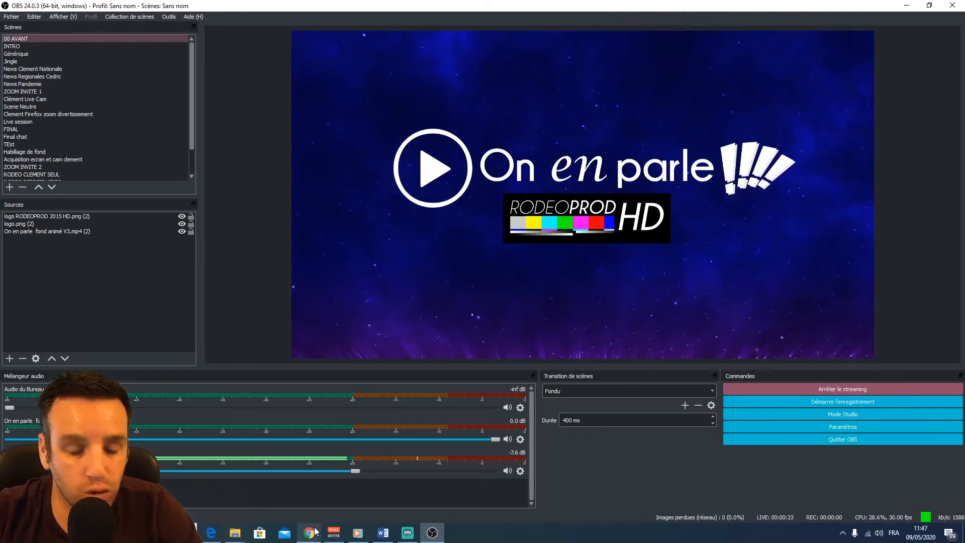
# - Switch to the Restream dashboard in Chrome, check the incoming stream, and turn on the Facebook, YouTube and Custom RTMP destinations
pyautogui.moveTo(309, 533)
pyautogui.click(309, 484)
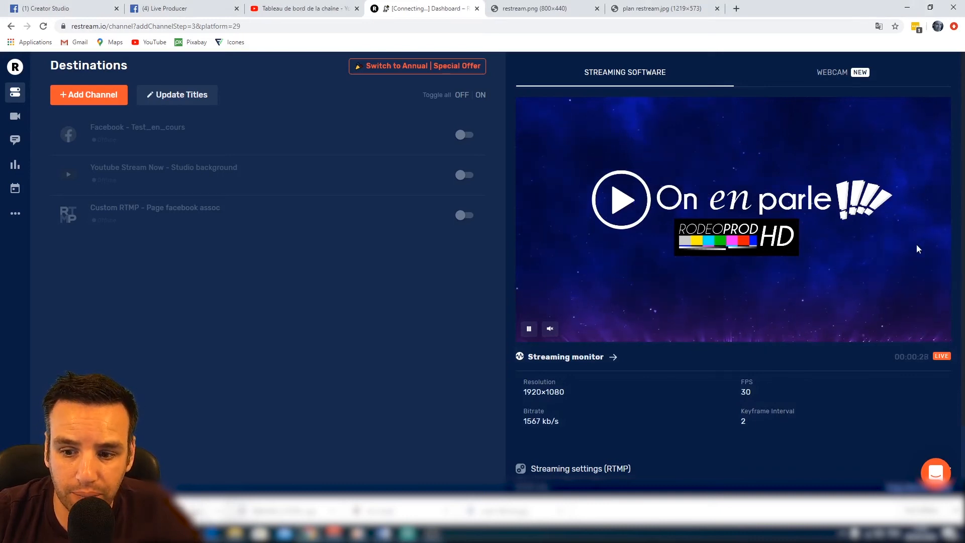
pyautogui.scroll(-2, 538, 373)
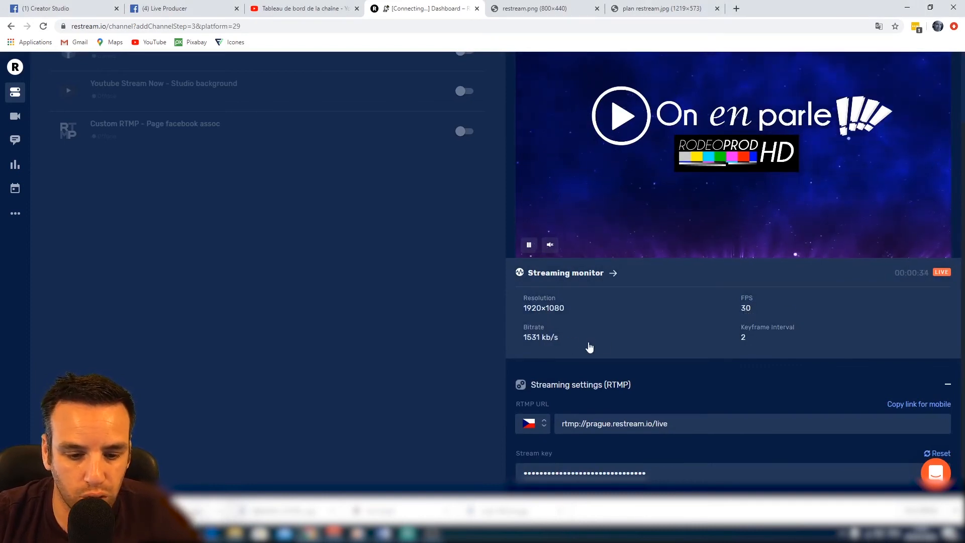
pyautogui.scroll(2, 367, 300)
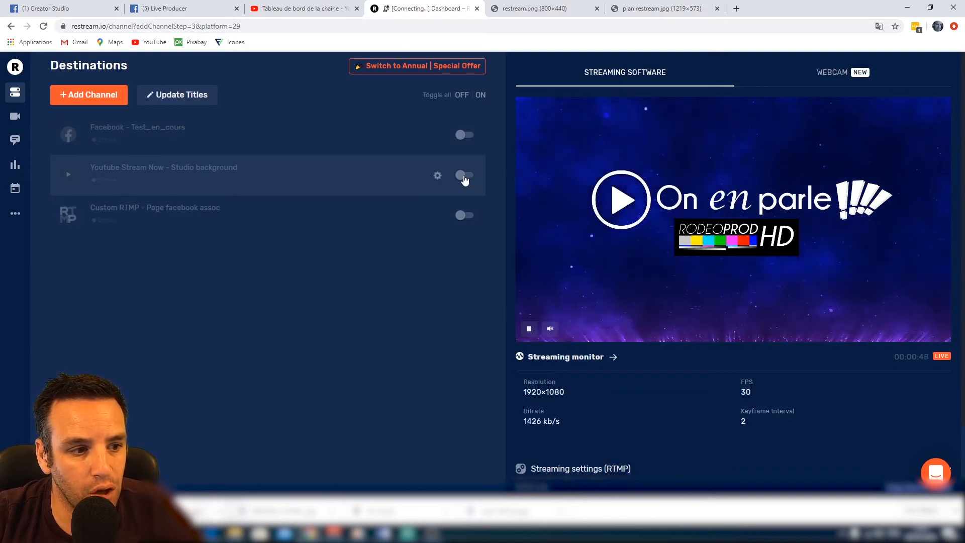
pyautogui.click(466, 135)
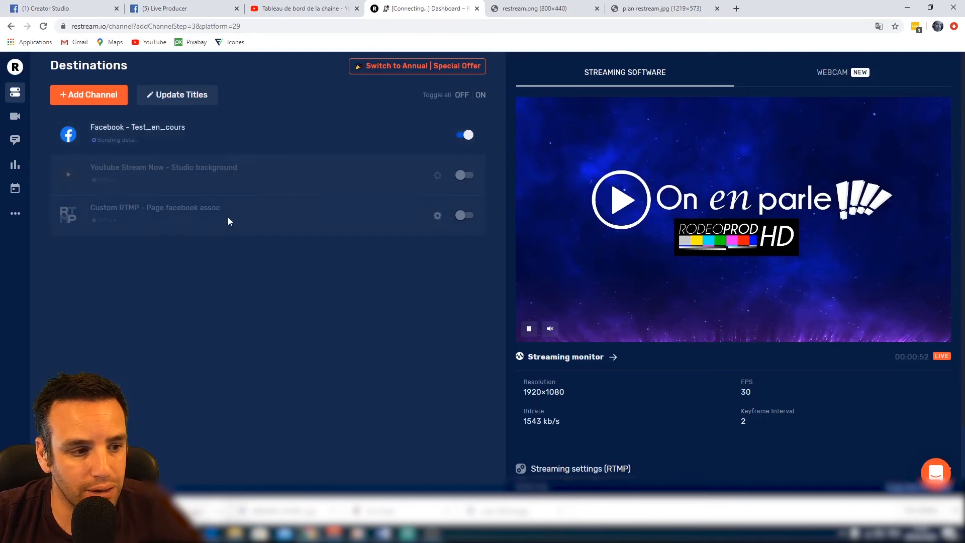
pyautogui.click(462, 175)
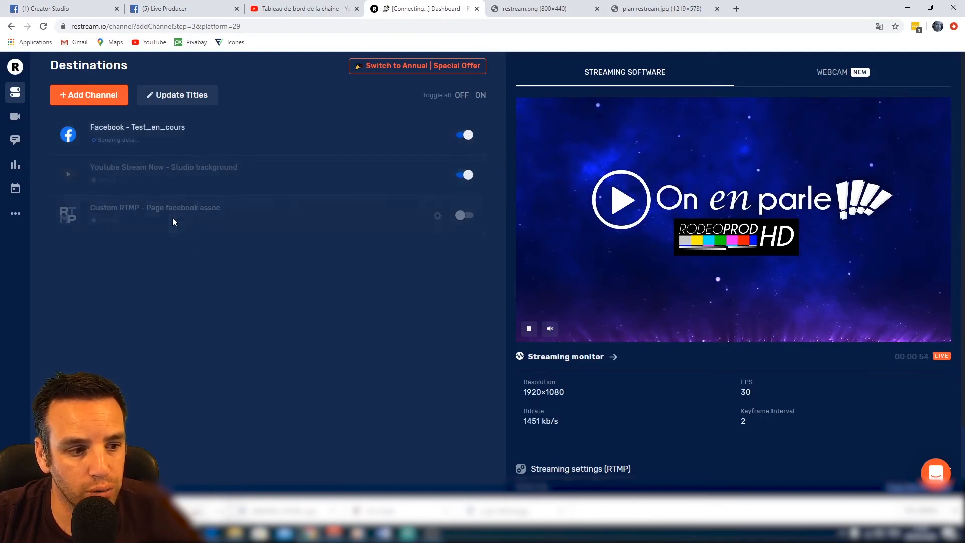
pyautogui.click(464, 216)
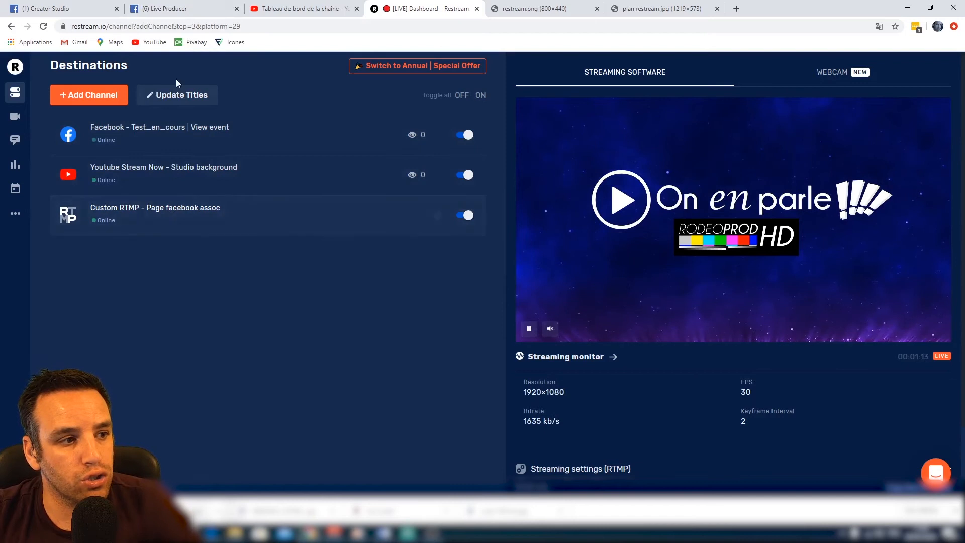
# - Check the incoming video preview and the streaming health indicators in Facebook Live Producer
pyautogui.click(201, 8)
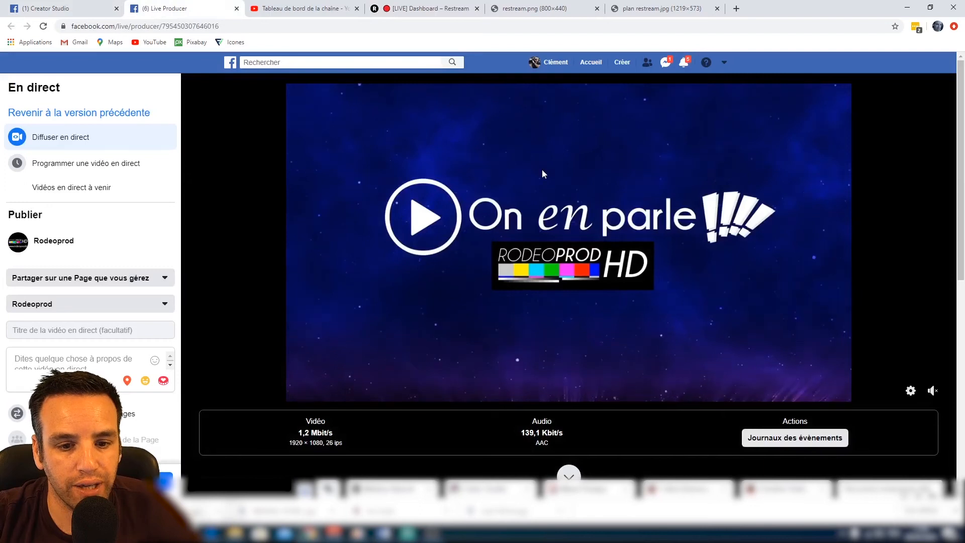
pyautogui.scroll(-3, 461, 291)
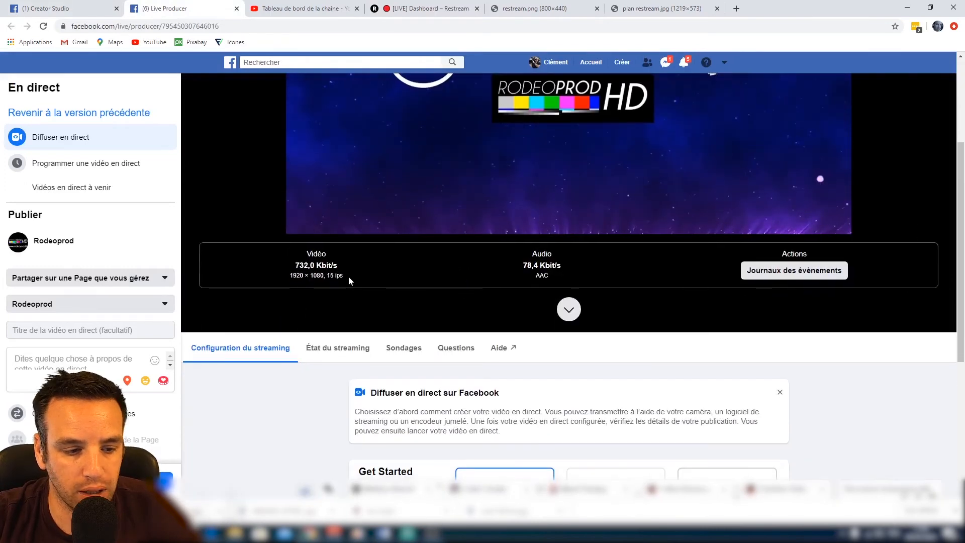
pyautogui.click(336, 349)
pyautogui.scroll(-5, 392, 347)
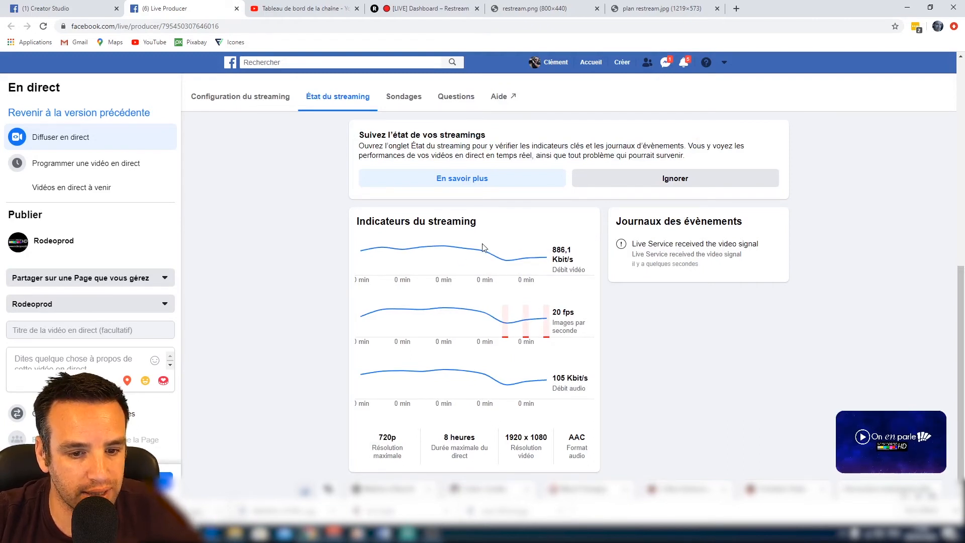
pyautogui.scroll(5, 483, 248)
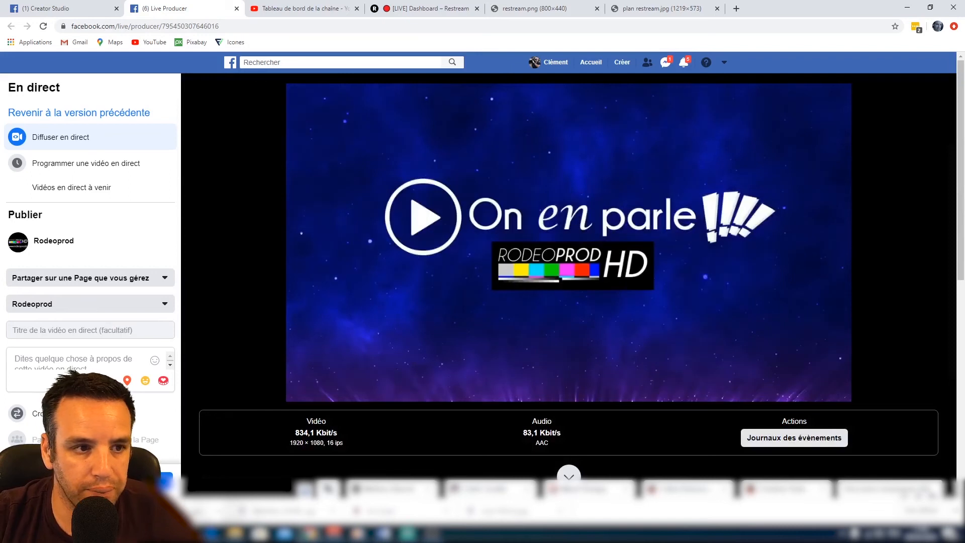
pyautogui.click(56, 8)
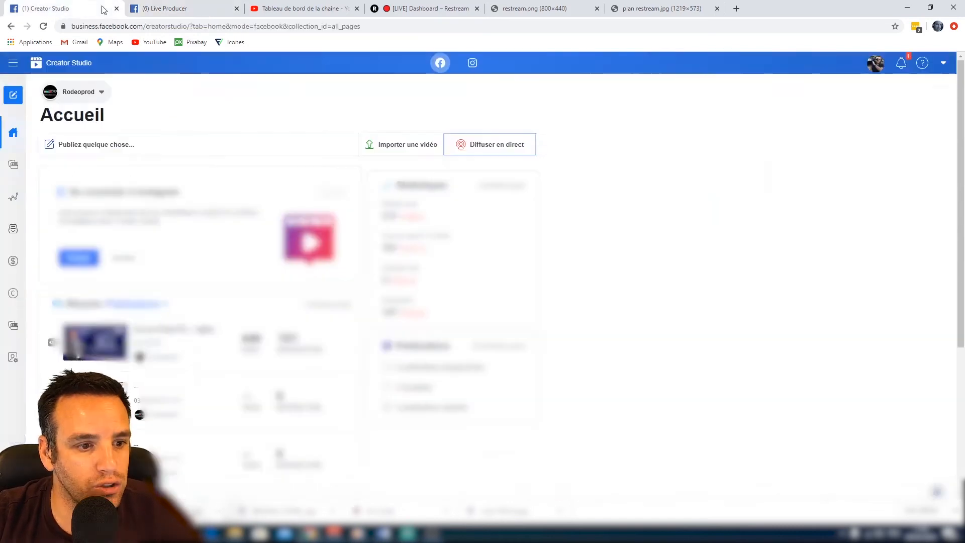
pyautogui.click(14, 63)
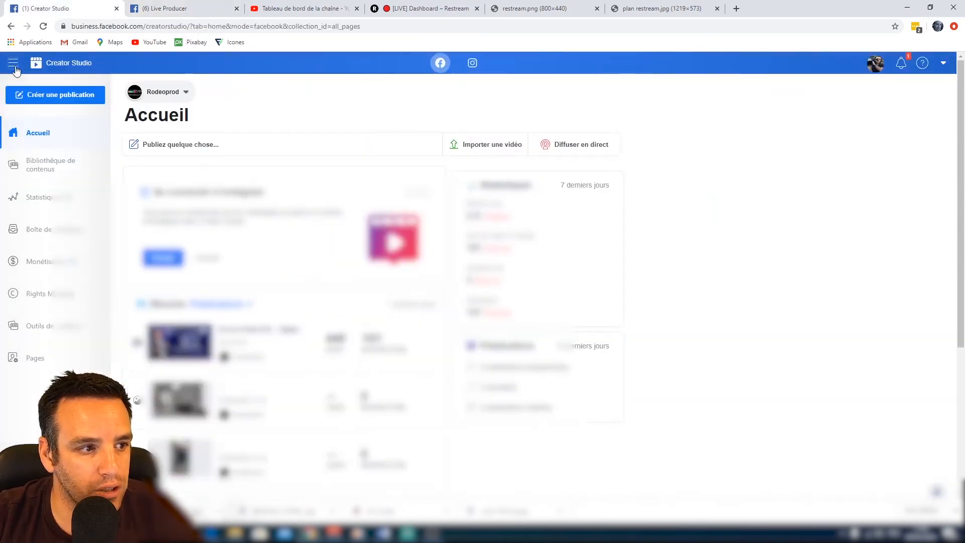
pyautogui.click(171, 9)
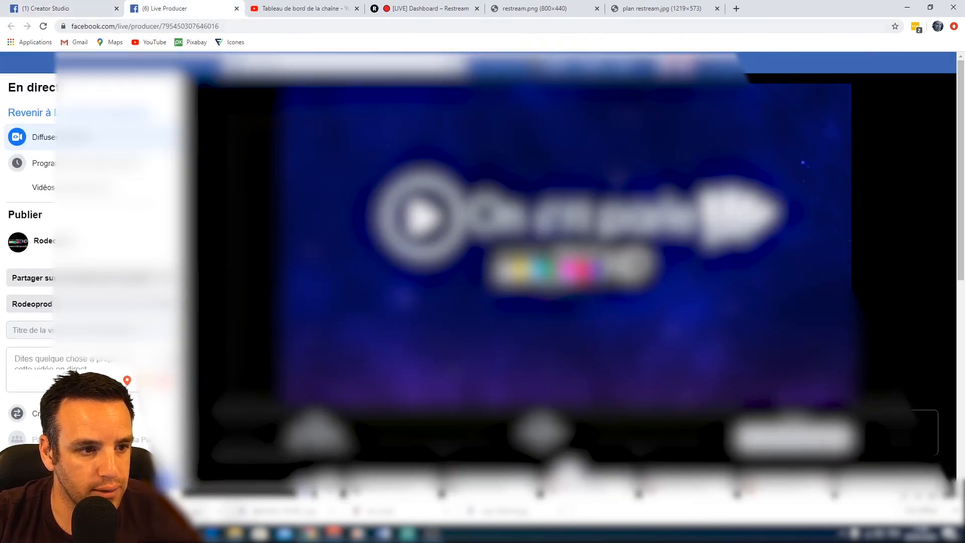
# - Pause the Restream preview and view the live broadcast post on the Test_en_cours Facebook page
pyautogui.click(231, 62)
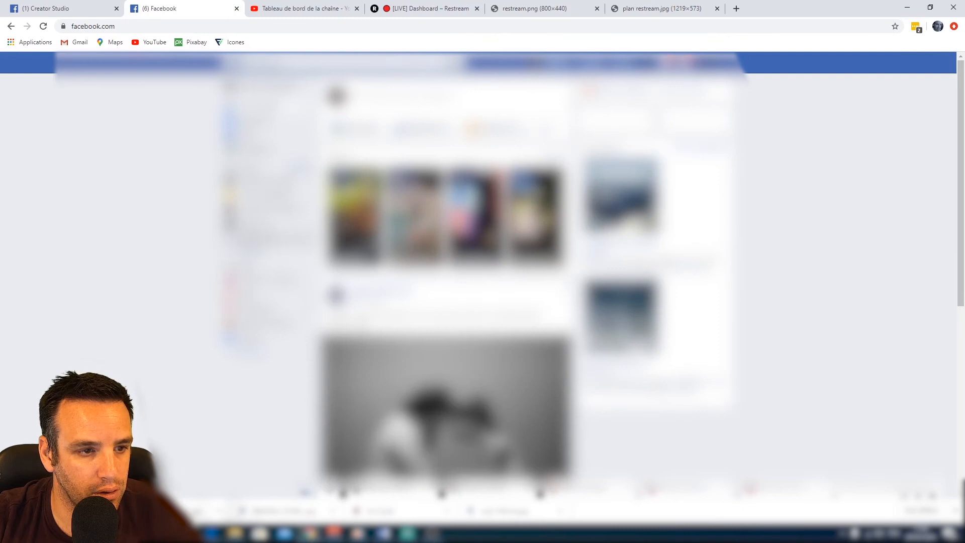
pyautogui.click(400, 8)
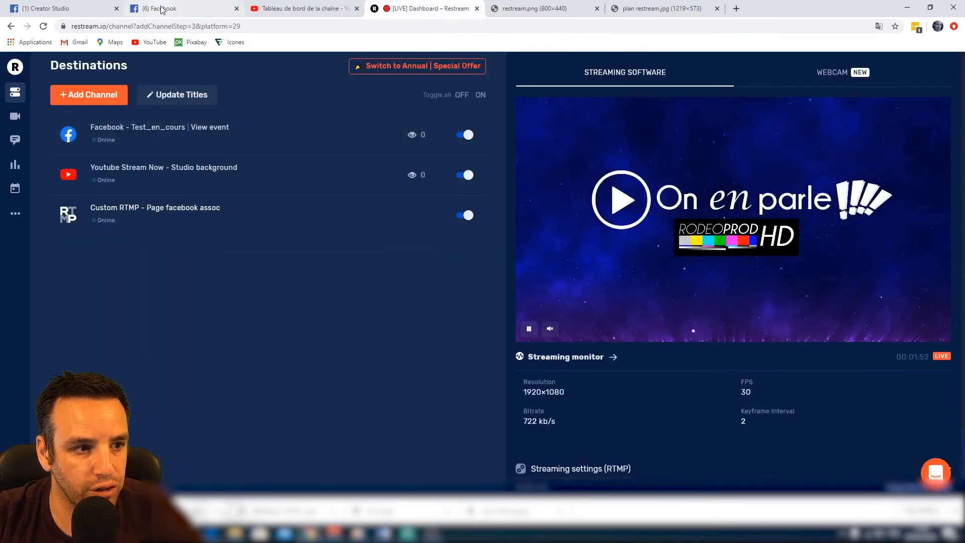
pyautogui.click(530, 330)
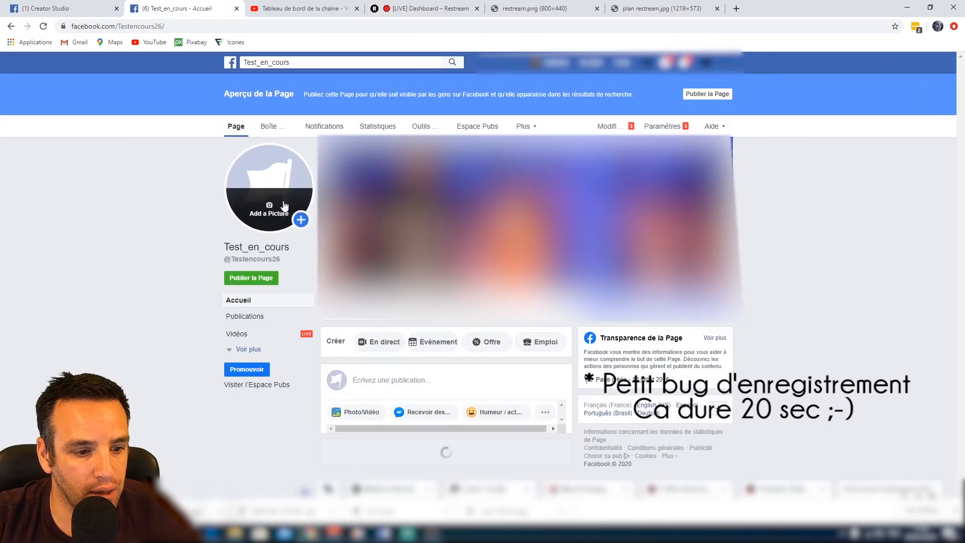
pyautogui.scroll(-3, 473, 327)
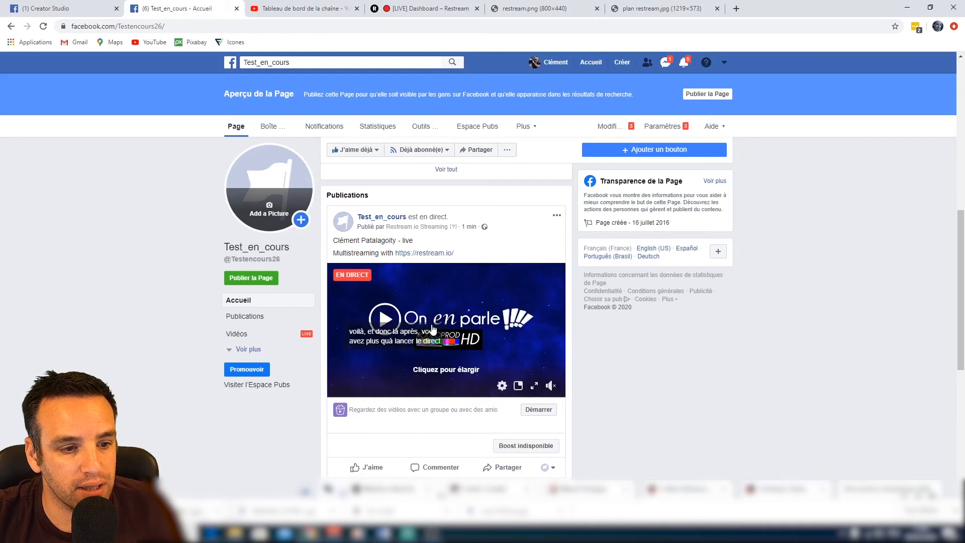
# - Open the Studio background YouTube channel from YouTube Studio and view its current live broadcast
pyautogui.click(302, 10)
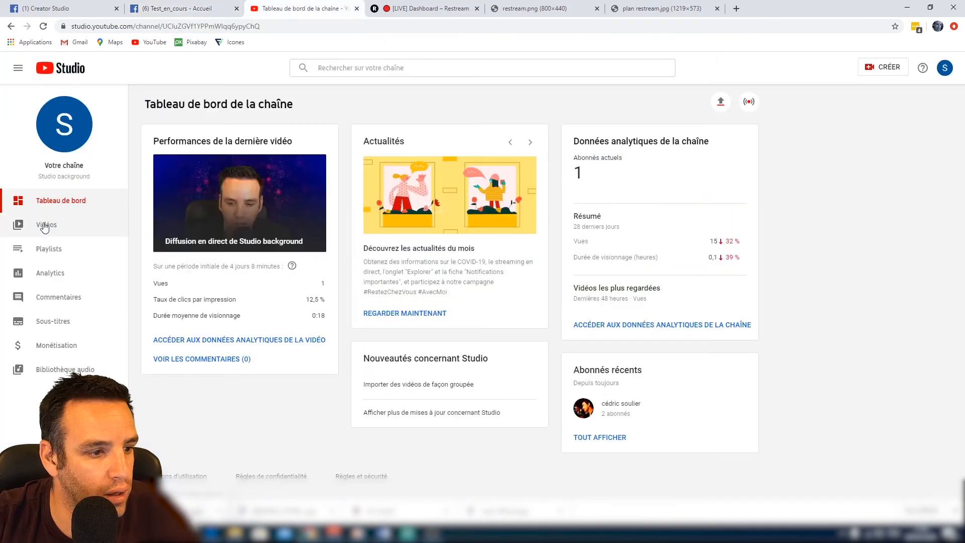
pyautogui.click(66, 133)
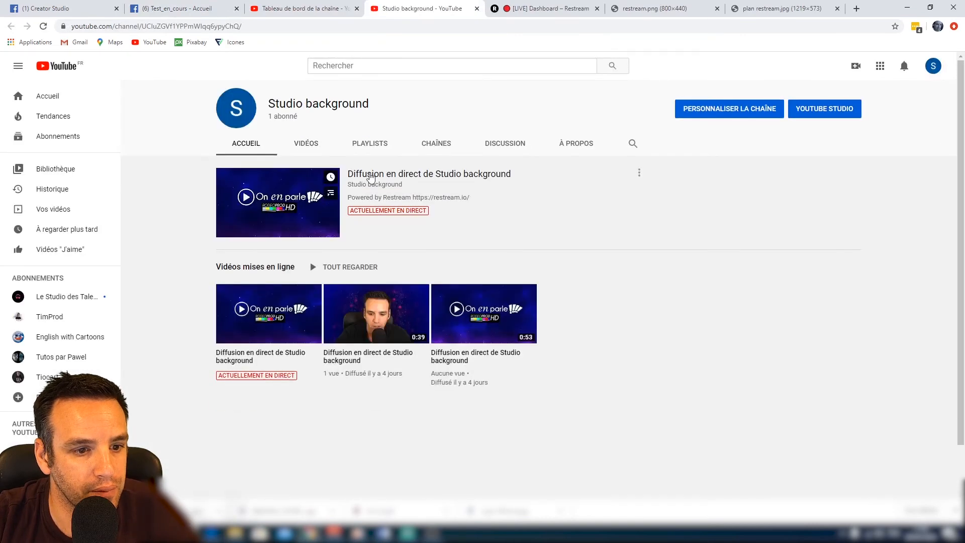
pyautogui.click(370, 176)
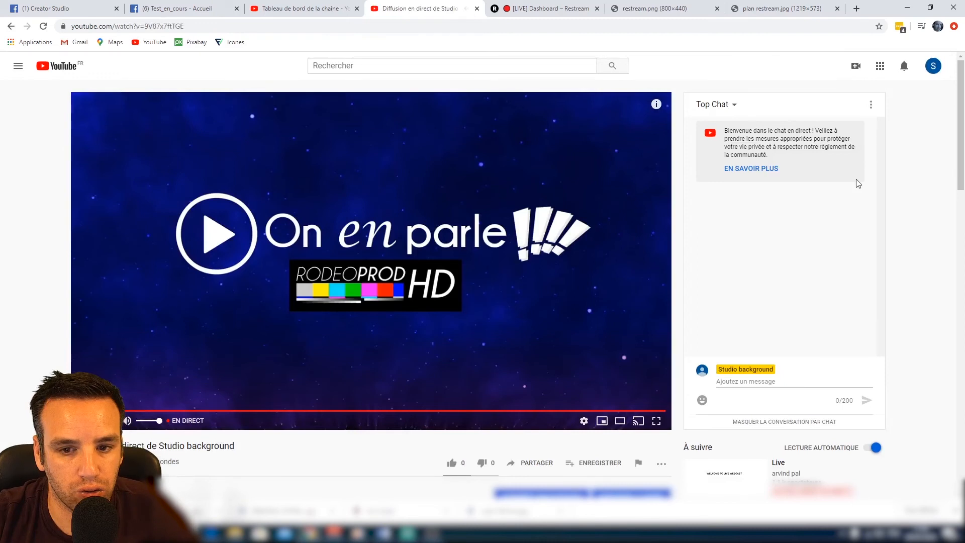
# - Return to the Restream dashboard and turn off the Facebook, YouTube and Custom RTMP destinations
pyautogui.hotkey('ctrl', 'Tab')
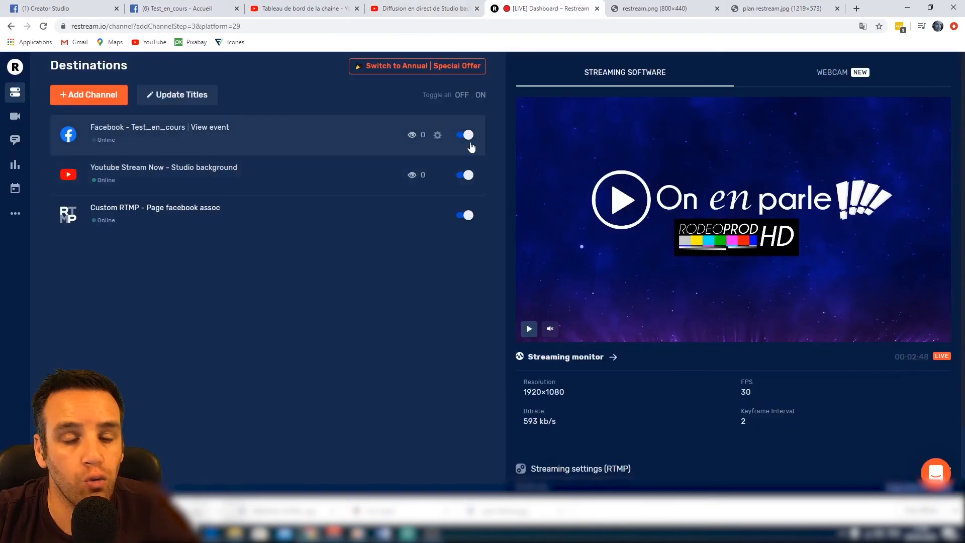
pyautogui.click(468, 137)
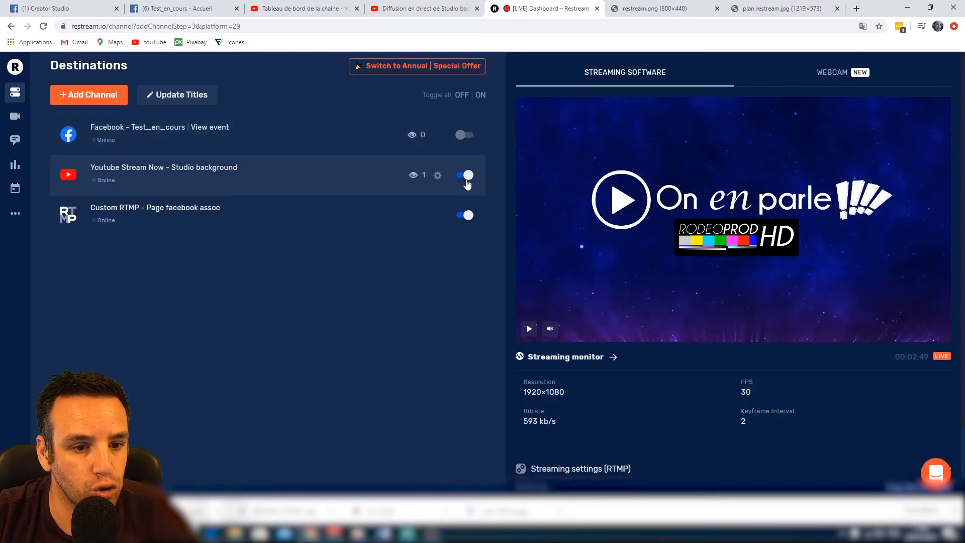
pyautogui.click(467, 177)
pyautogui.click(464, 219)
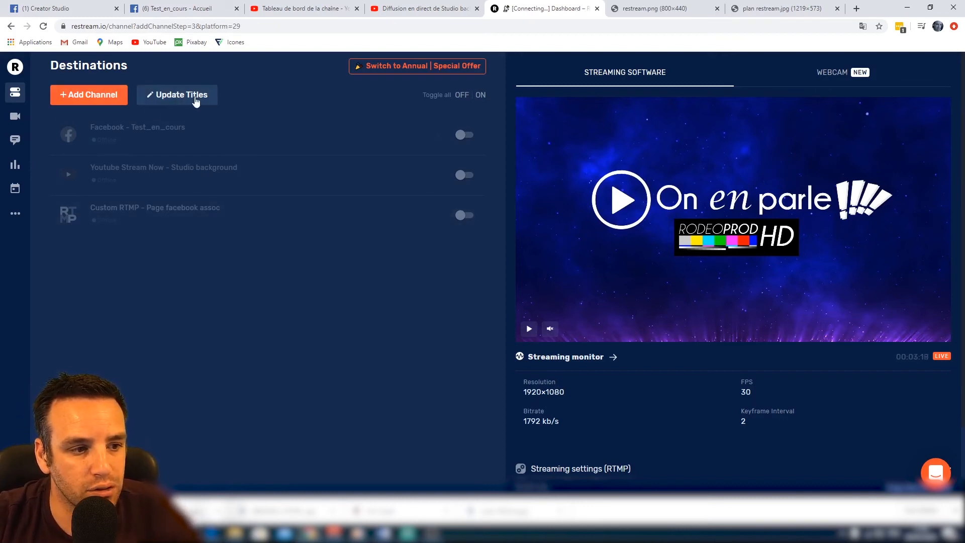
# - Open the stream titles editor and set the YouTube Stream Now destination's title to "Titre de diretc"
pyautogui.click(196, 100)
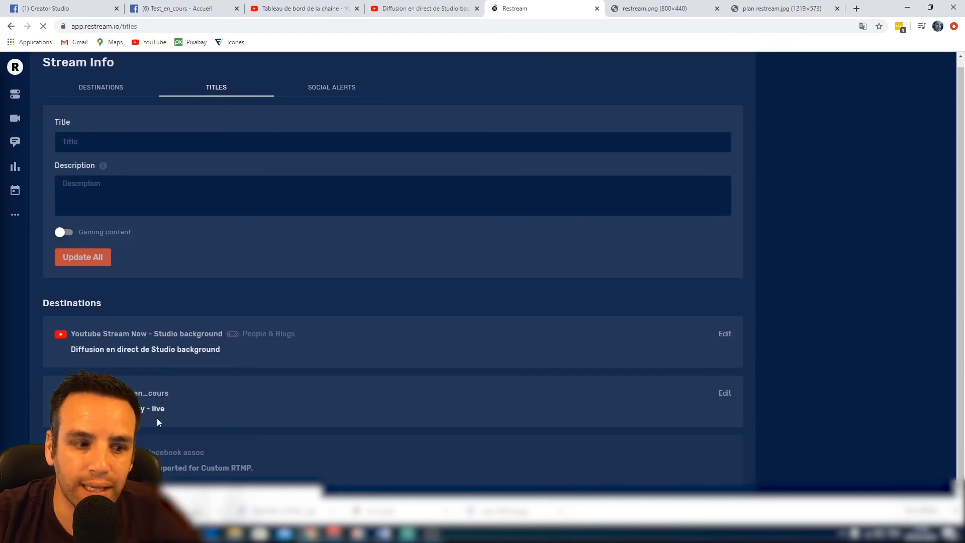
pyautogui.click(725, 333)
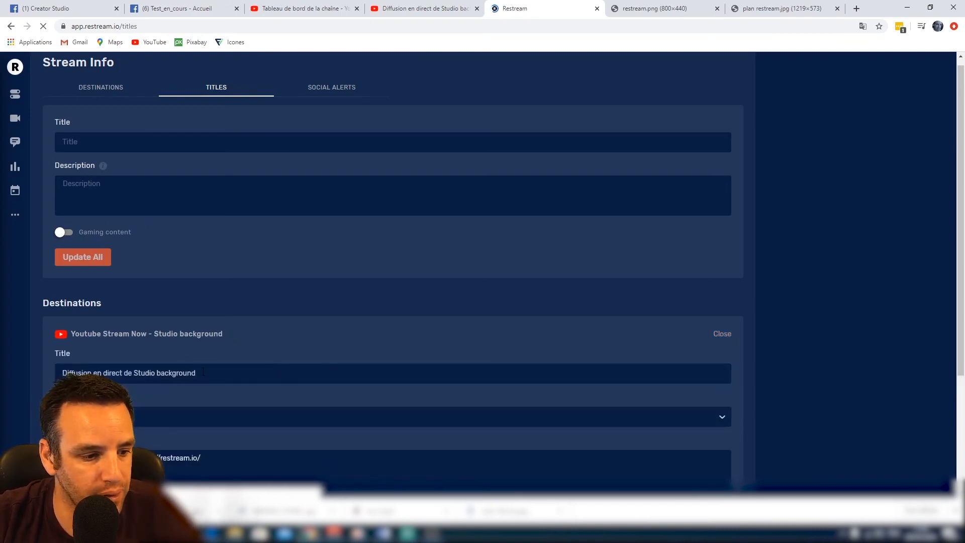
pyautogui.tripleClick(180, 373)
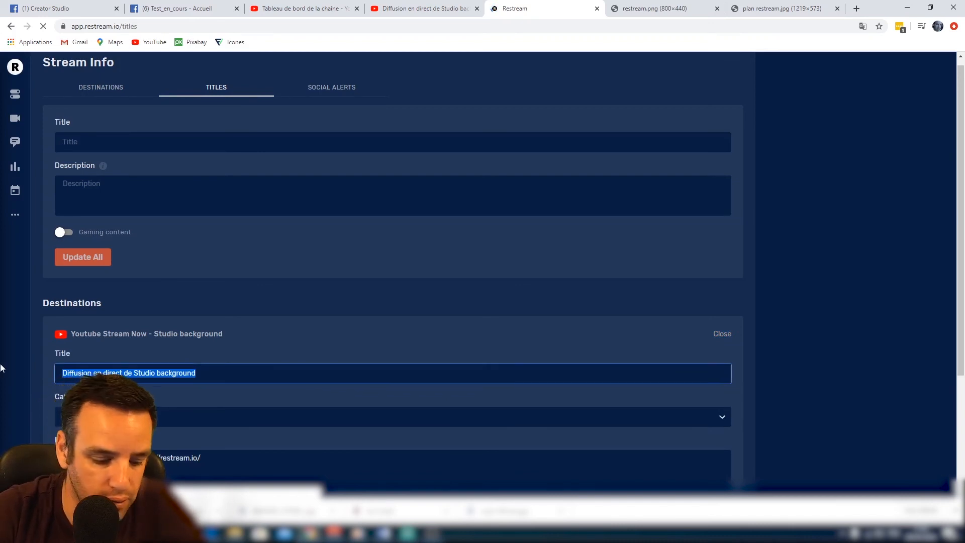
pyautogui.write('Titre de direct')
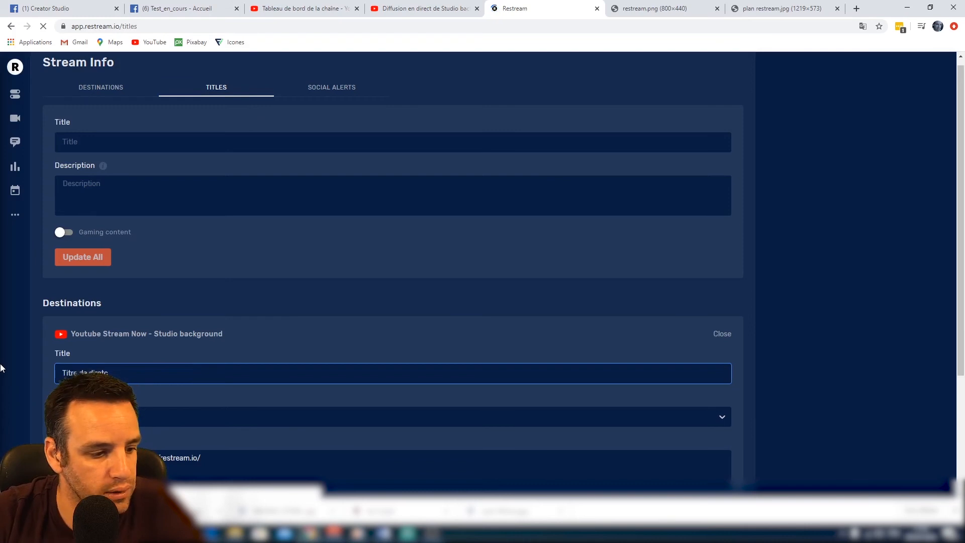
# - Keep the YouTube category as People & Blogs, append "dsdfsdfsfds" to its description and save the update
pyautogui.scroll(-3, 392, 271)
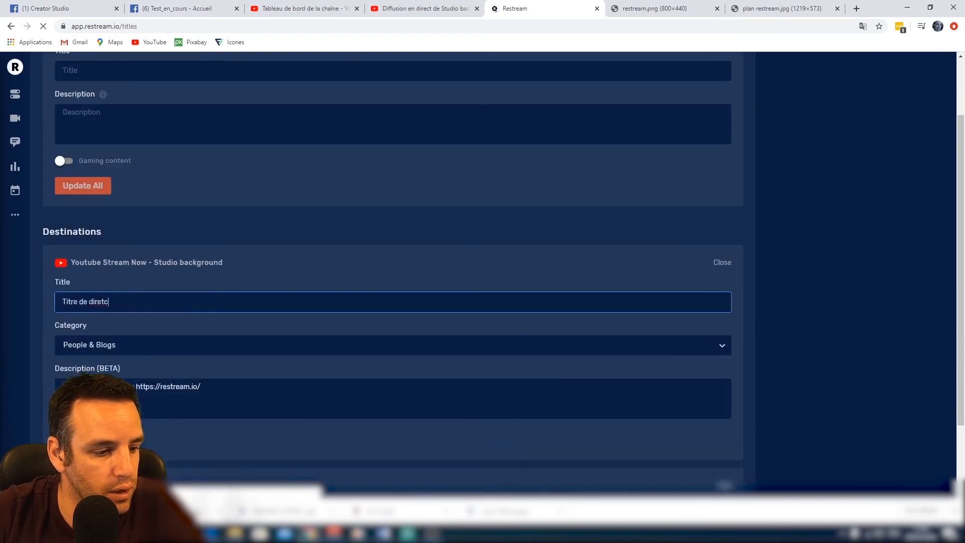
pyautogui.click(126, 257)
pyautogui.click(148, 255)
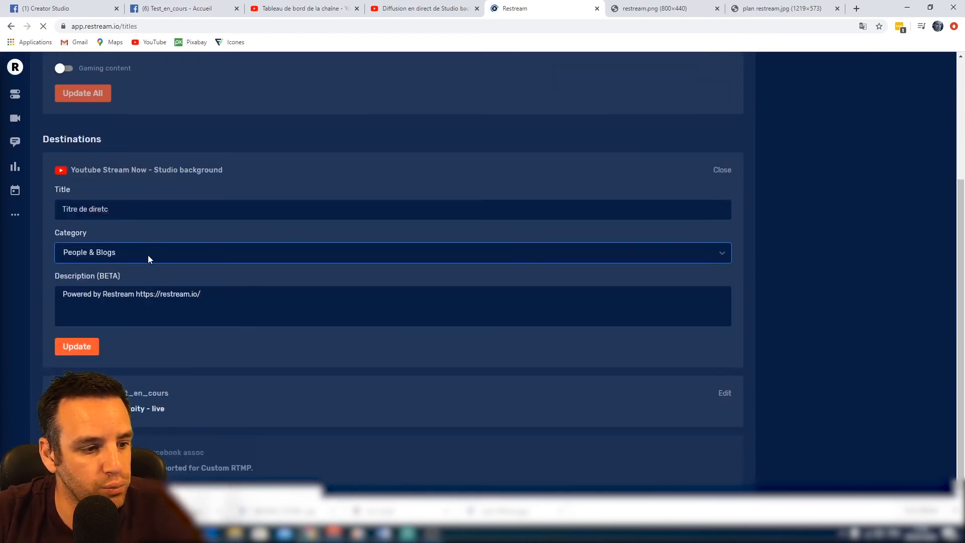
pyautogui.click(217, 299)
pyautogui.write('dsdfsdfsfds')
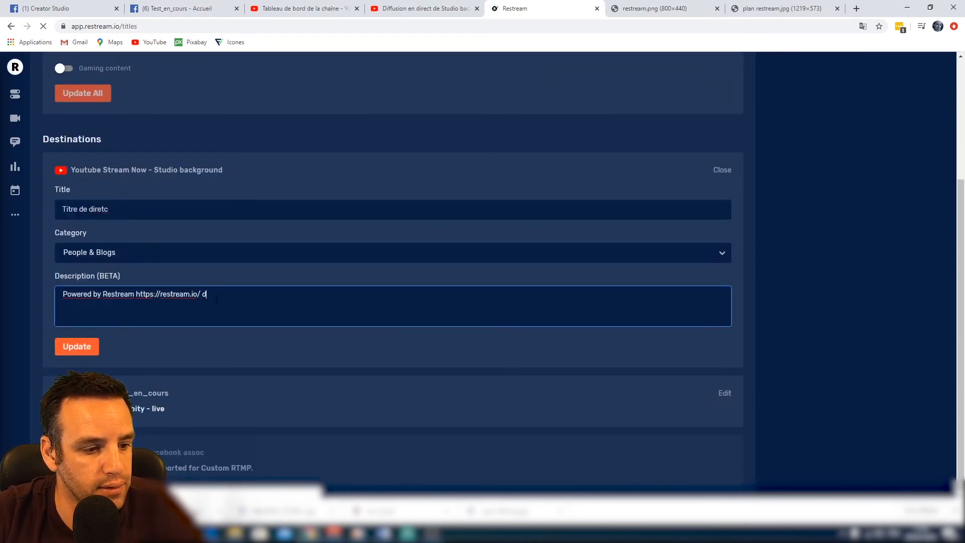
pyautogui.click(88, 348)
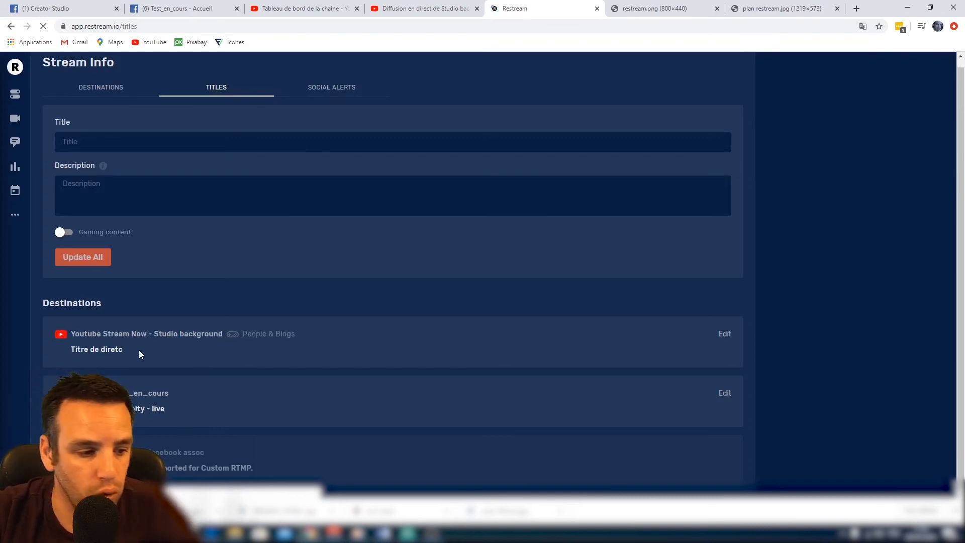
# - Set the Facebook Test_en_cours title to "Titrede votre direc" and its description to "fcdsqfdqsfq", and save the update
pyautogui.click(725, 394)
pyautogui.scroll(-3, 405, 397)
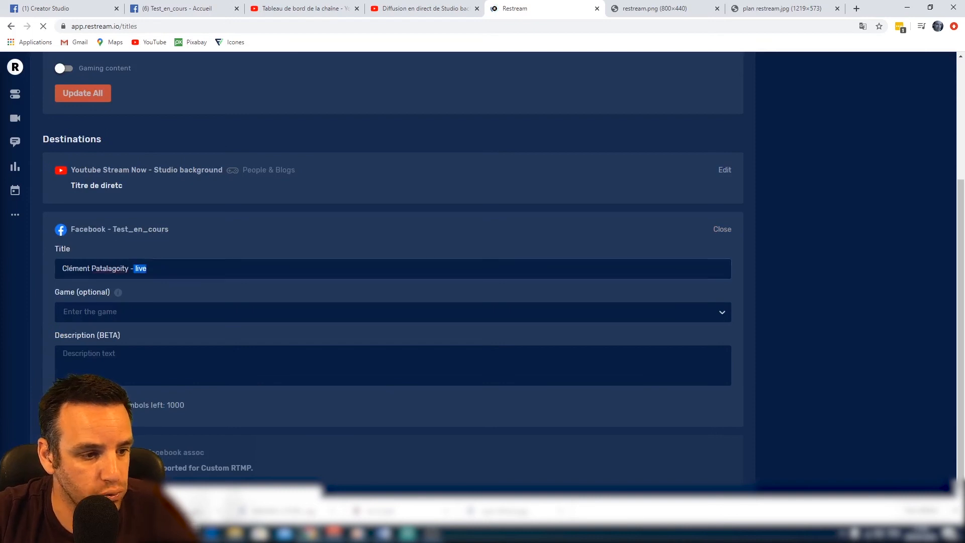
pyautogui.tripleClick(133, 268)
pyautogui.write('Titrede votre direc')
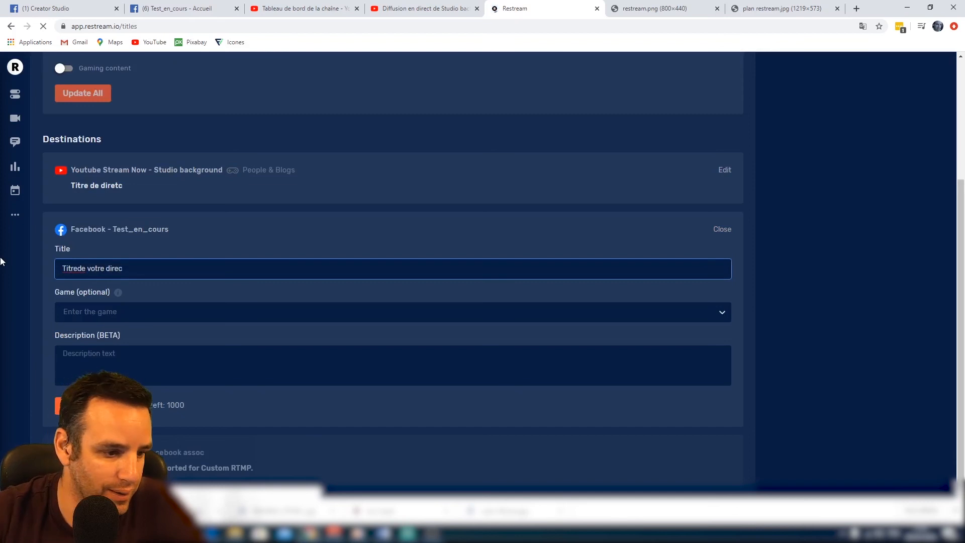
pyautogui.click(74, 361)
pyautogui.write('fcdsqfdsqfq')
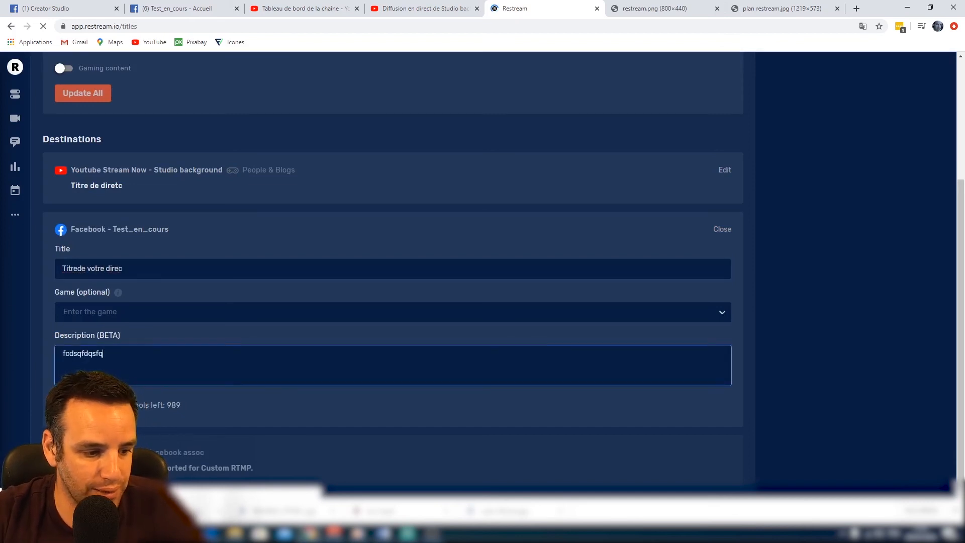
pyautogui.click(74, 405)
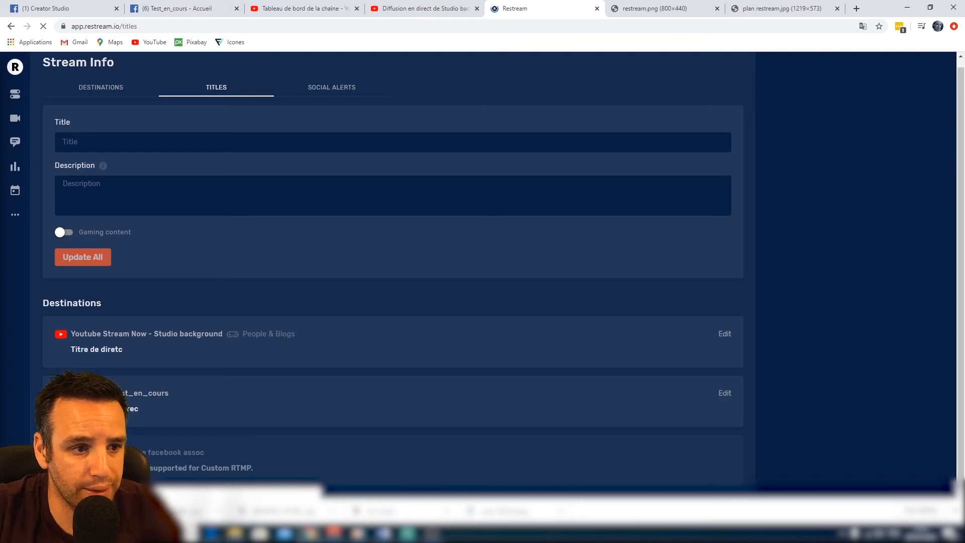
# - Return to the destinations list, launch the Restream Chat desktop app and place its window just below the listed channels
pyautogui.click(106, 89)
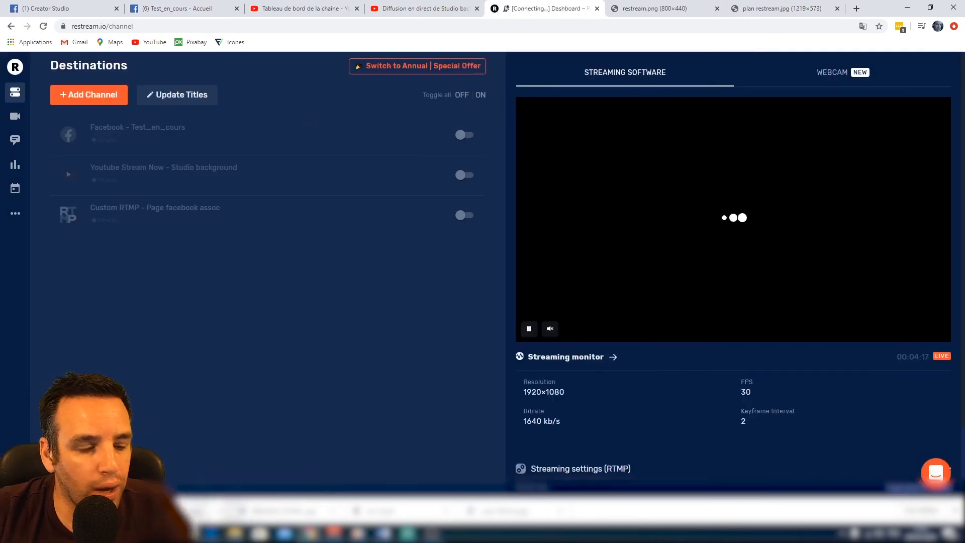
pyautogui.press('super')
pyautogui.write('restre')
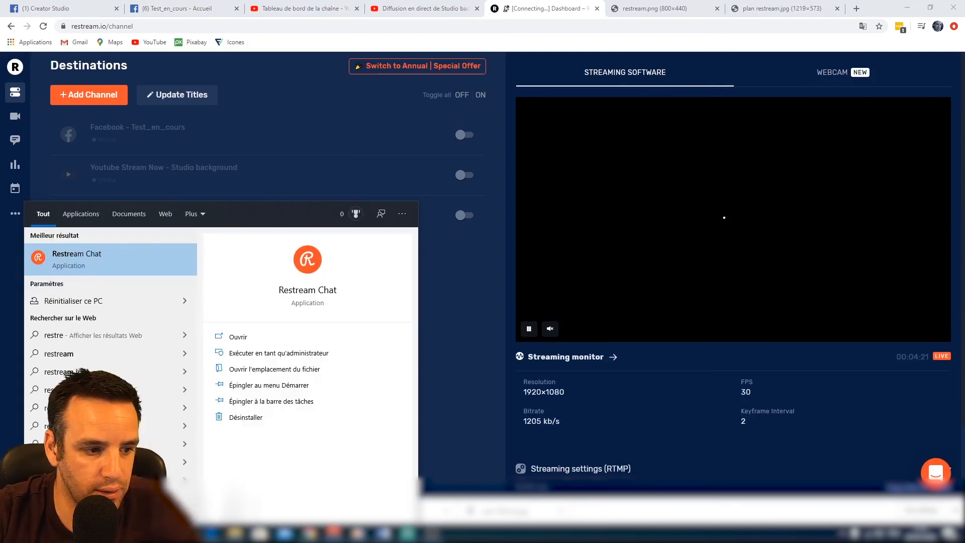
pyautogui.press('Escape')
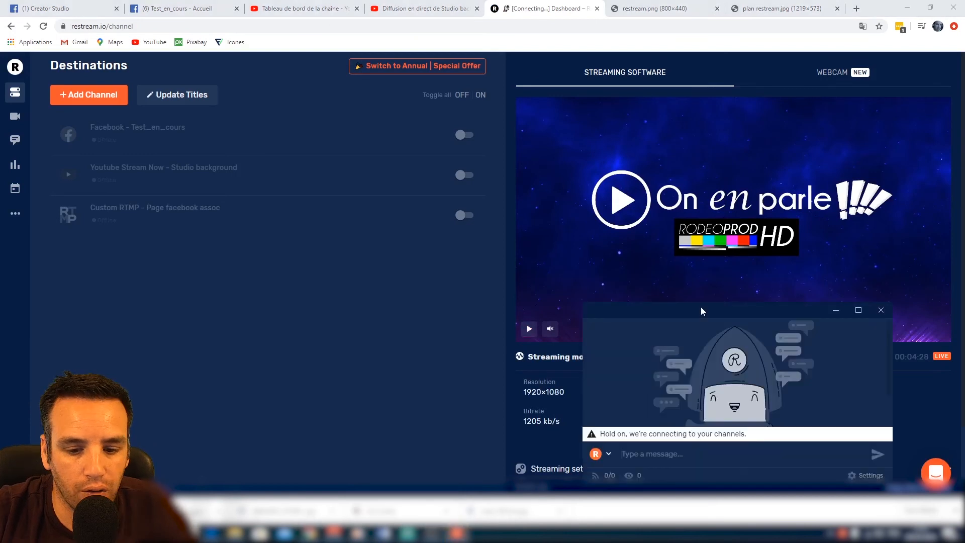
pyautogui.moveTo(702, 310); pyautogui.dragTo(222, 233)
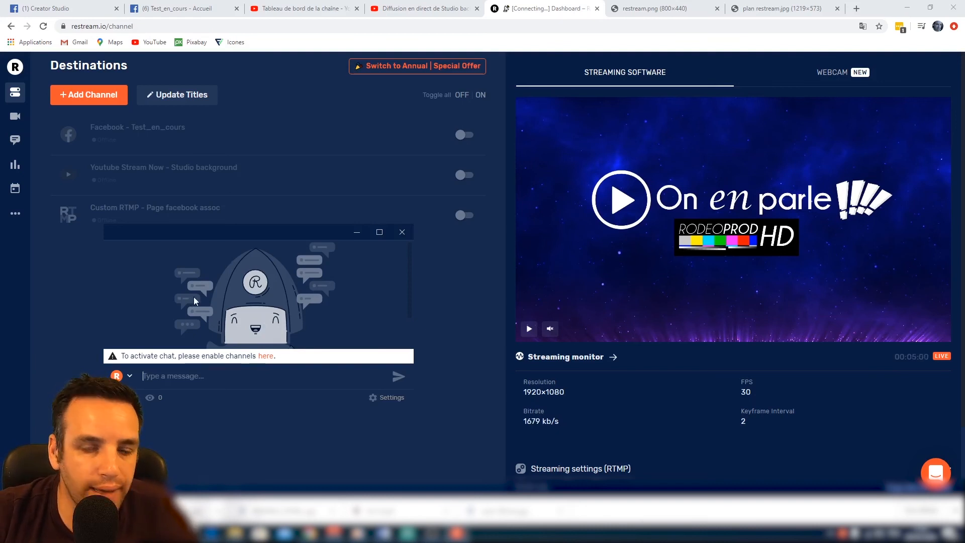
# - Open Restream Chat's Embed in stream settings and move the settings window over the destinations list
pyautogui.click(392, 400)
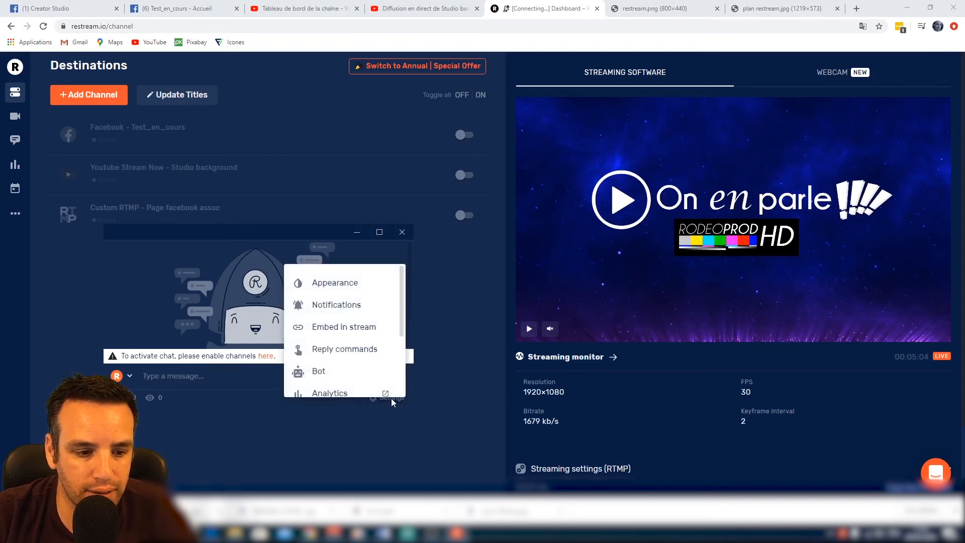
pyautogui.click(332, 327)
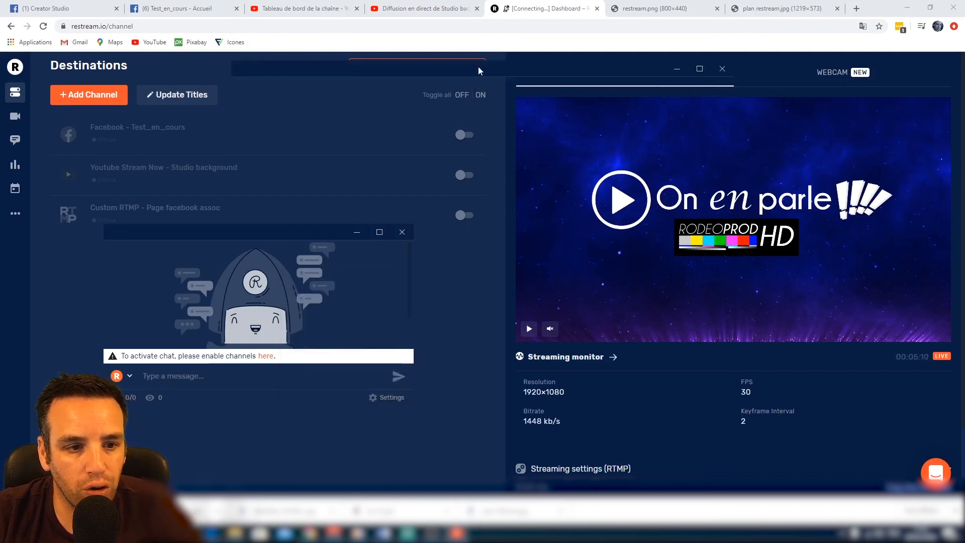
pyautogui.moveTo(477, 74); pyautogui.dragTo(347, 59)
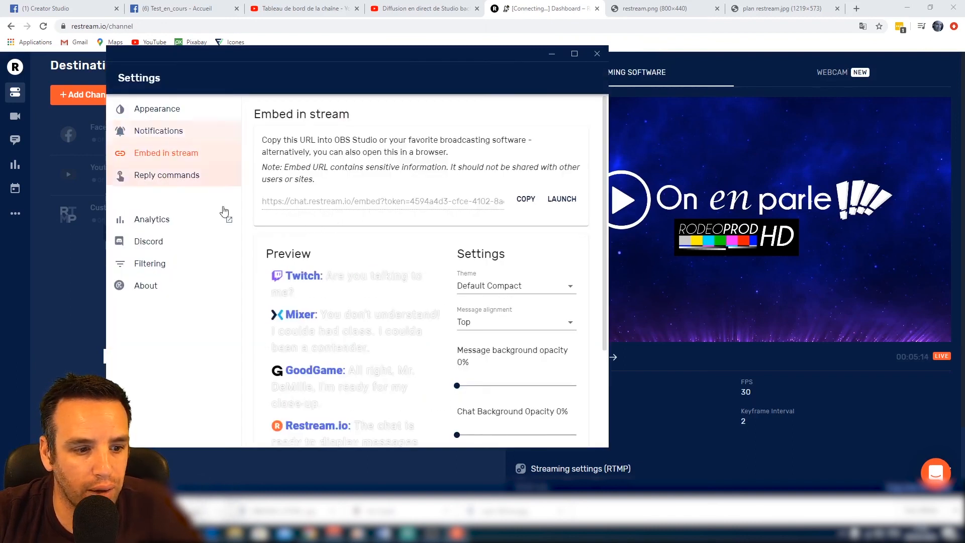
# - Set the embedded chat's theme to Lol Boxed and review its alignment, opacity and scale settings
pyautogui.click(523, 286)
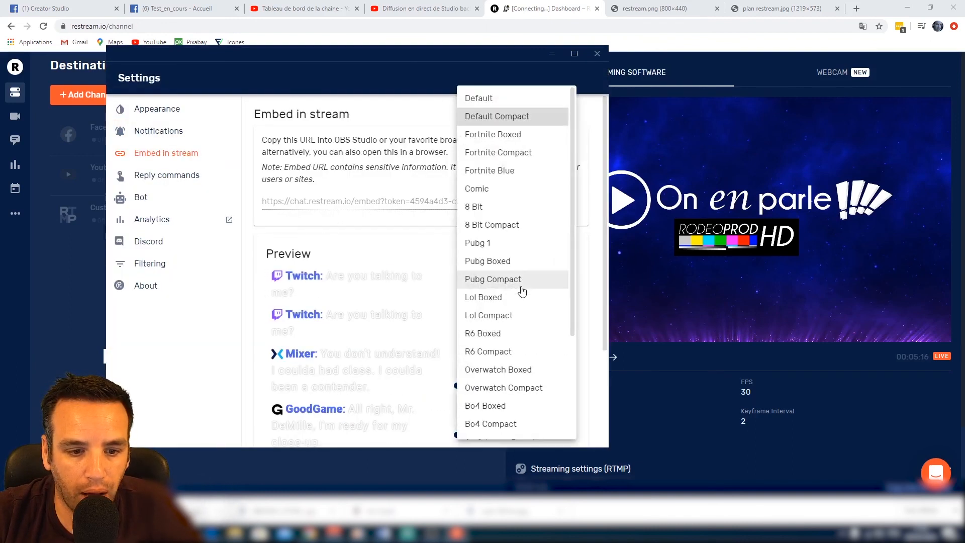
pyautogui.click(513, 300)
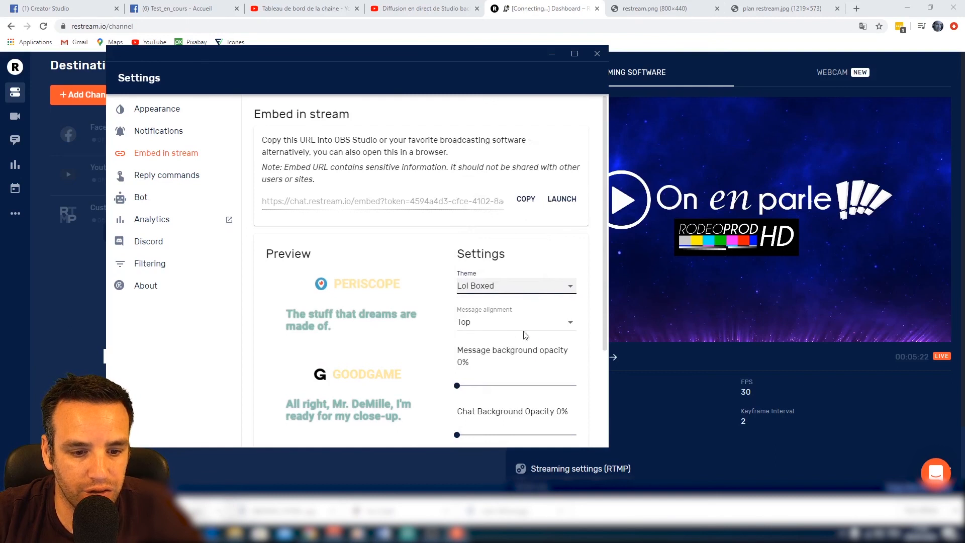
pyautogui.scroll(-2, 534, 301)
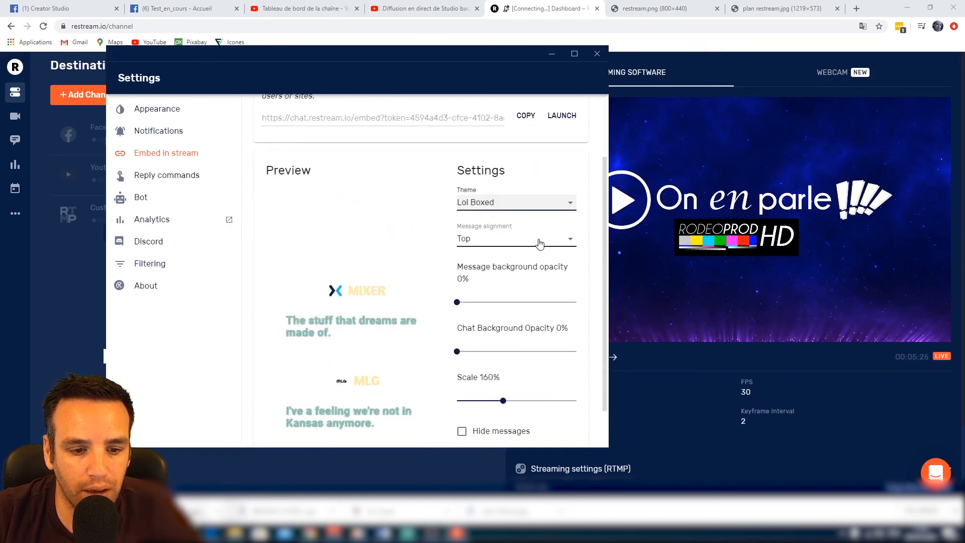
pyautogui.moveTo(457, 302)
pyautogui.mouseDown()
pyautogui.moveTo(529, 302)
pyautogui.moveTo(455, 317)
pyautogui.mouseUp()
pyautogui.scroll(-1, 506, 366)
pyautogui.scroll(3, 506, 370)
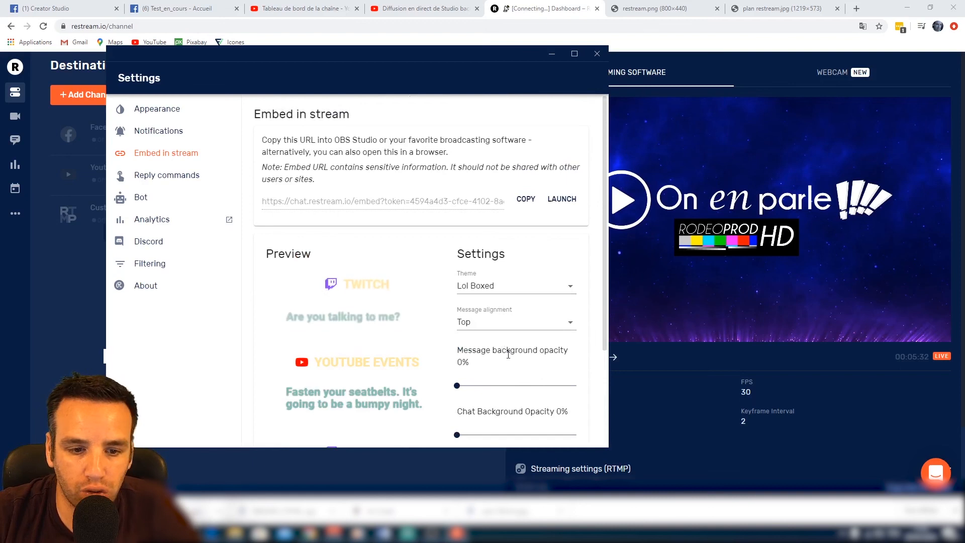
pyautogui.scroll(-3, 511, 367)
pyautogui.scroll(3, 511, 366)
# - Copy the chat embed URL, switch to OBS and add a browser source named "chat restream test" to the Tuto scene
pyautogui.click(526, 199)
pyautogui.click(434, 532)
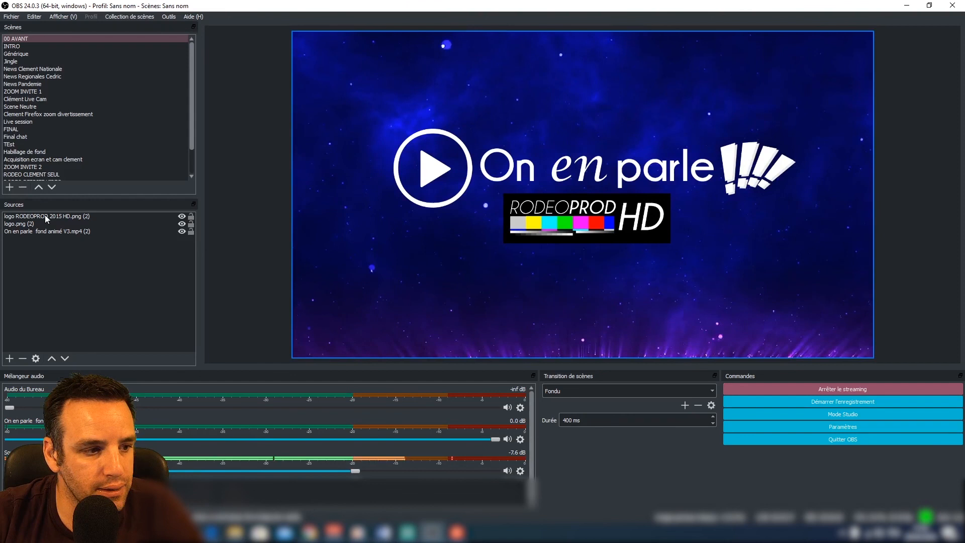
pyautogui.click(10, 358)
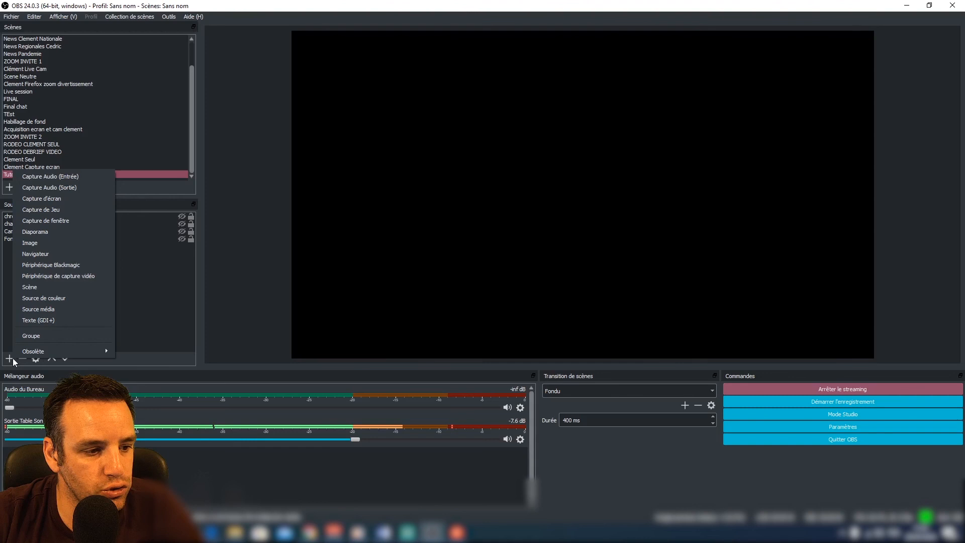
pyautogui.click(35, 254)
pyautogui.write('chat re')
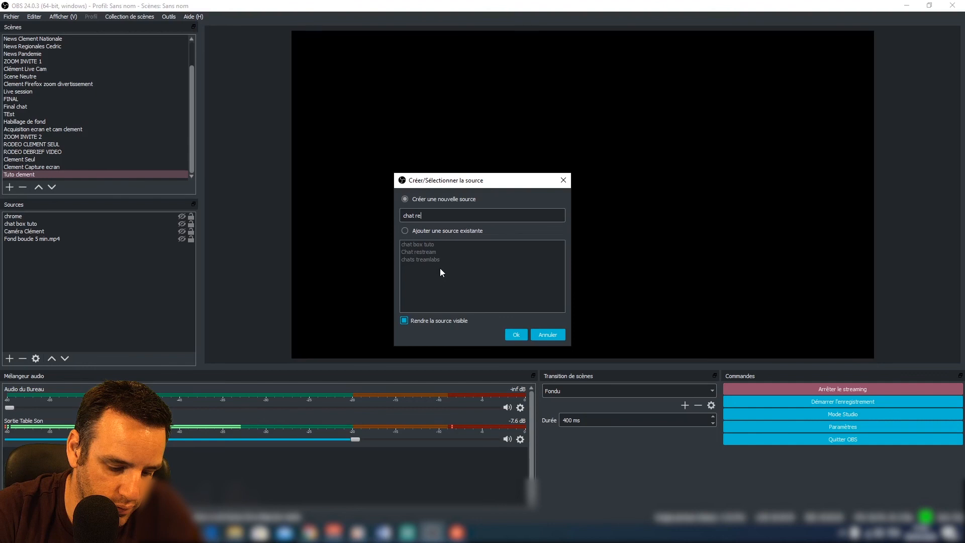
pyautogui.write('stream test')
pyautogui.press('Return')
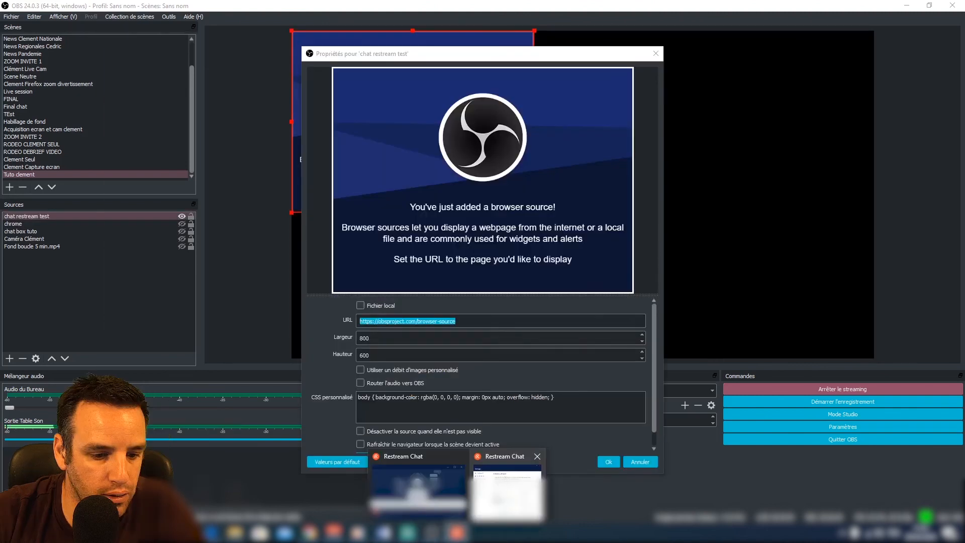
# - Paste the copied chat embed URL with its token as the browser source's URL, confirm, and move the chat lower on the canvas
pyautogui.click(507, 490)
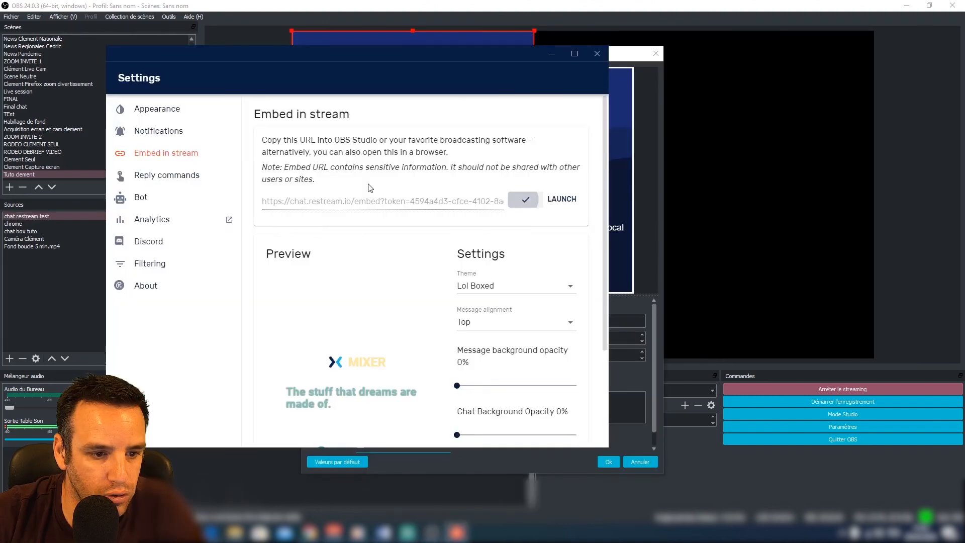
pyautogui.hotkey('alt', 'Tab')
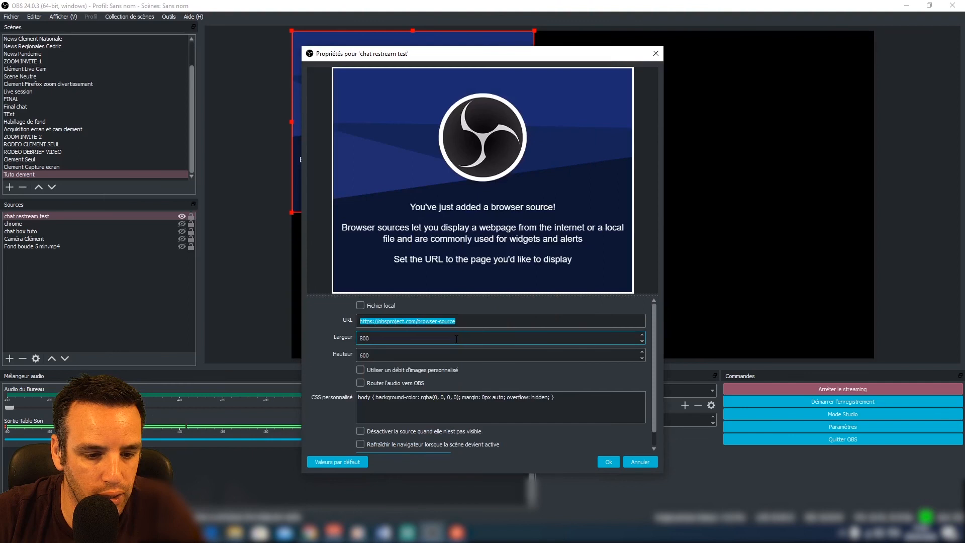
pyautogui.hotkey('ctrl', 'v')
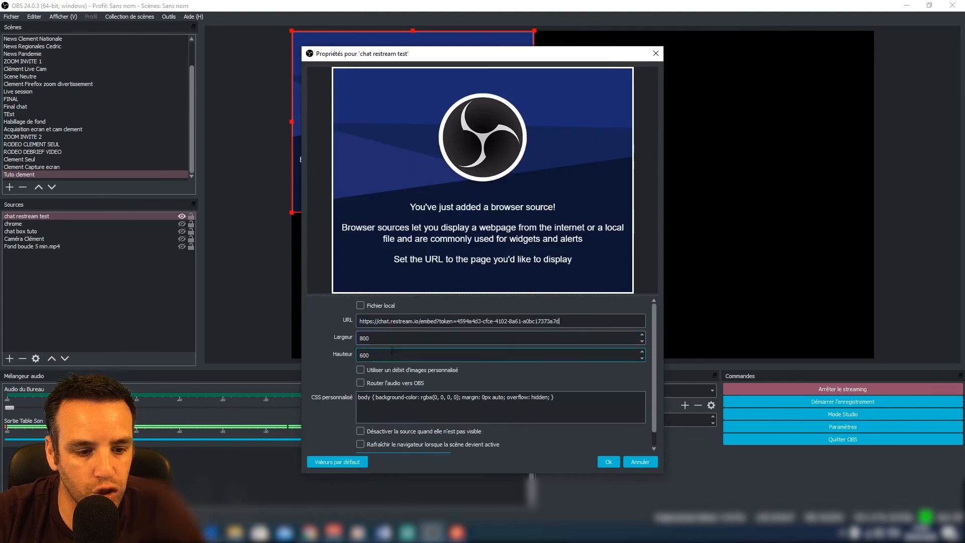
pyautogui.click(607, 461)
pyautogui.moveTo(462, 181); pyautogui.dragTo(469, 234)
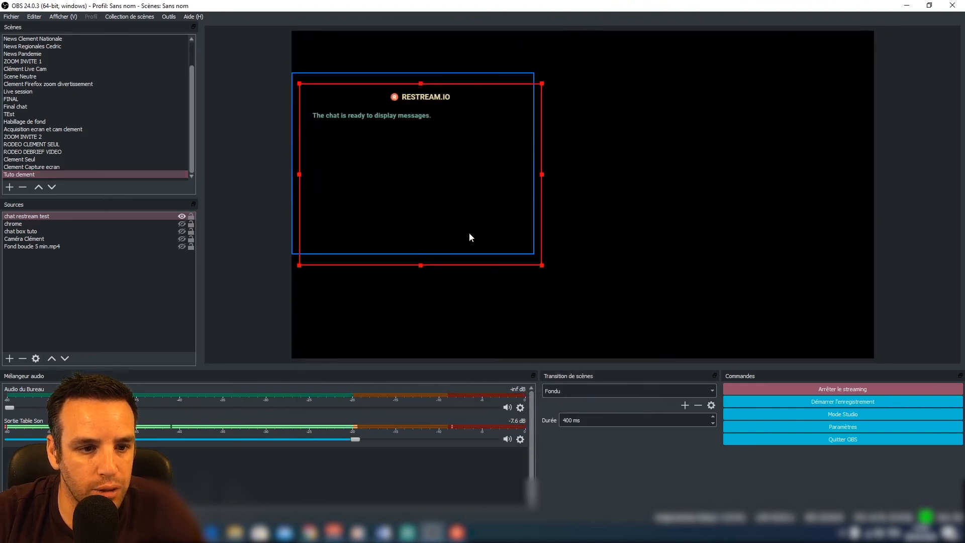